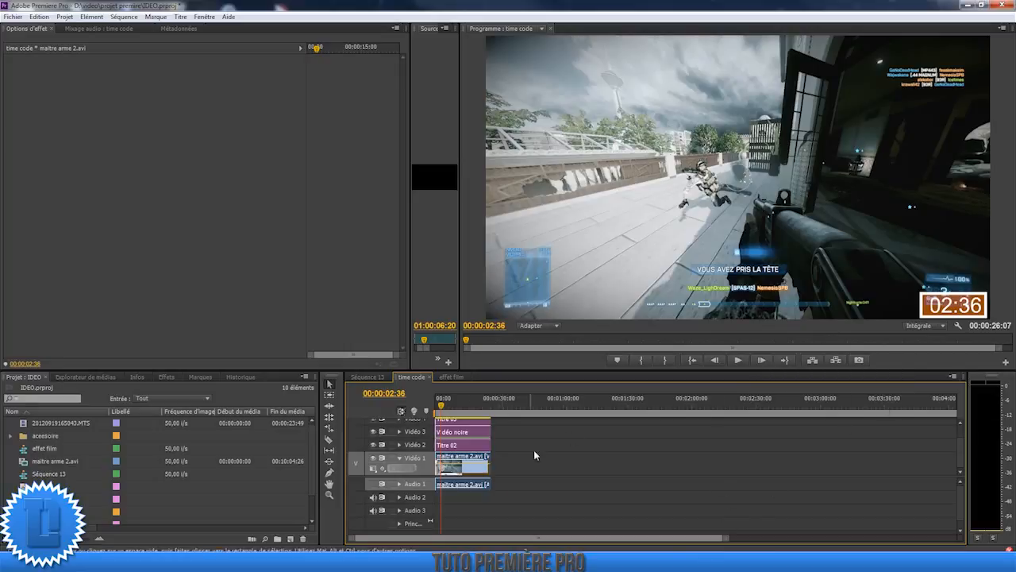
# Delete the title and black video clips above the maitre arme 2.avi clip, and enlarge the timeline area.
pyautogui.moveTo(518, 450); pyautogui.dragTo(334, 336)
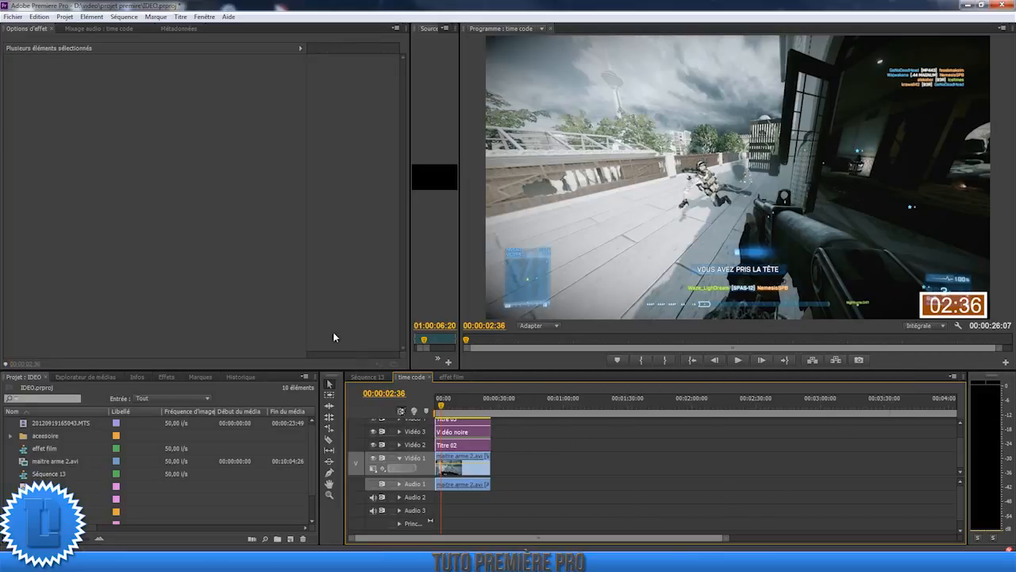
pyautogui.press('Delete')
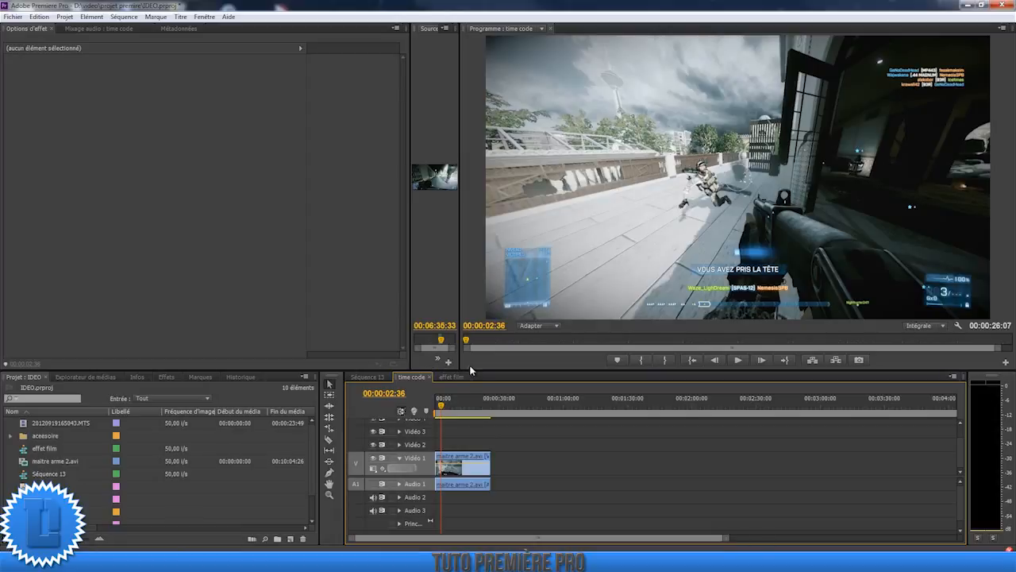
pyautogui.moveTo(459, 370); pyautogui.dragTo(573, 270)
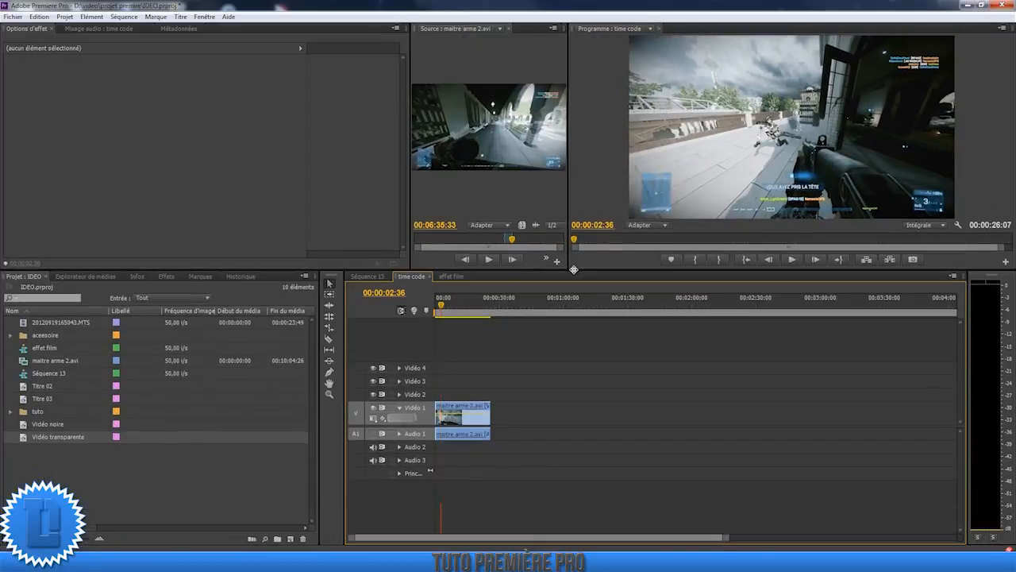
# Place Vidéo noire on track Vidéo 2 over the full length of the maitre arme 2.avi clip and select it.
pyautogui.moveTo(48, 424); pyautogui.dragTo(492, 394)
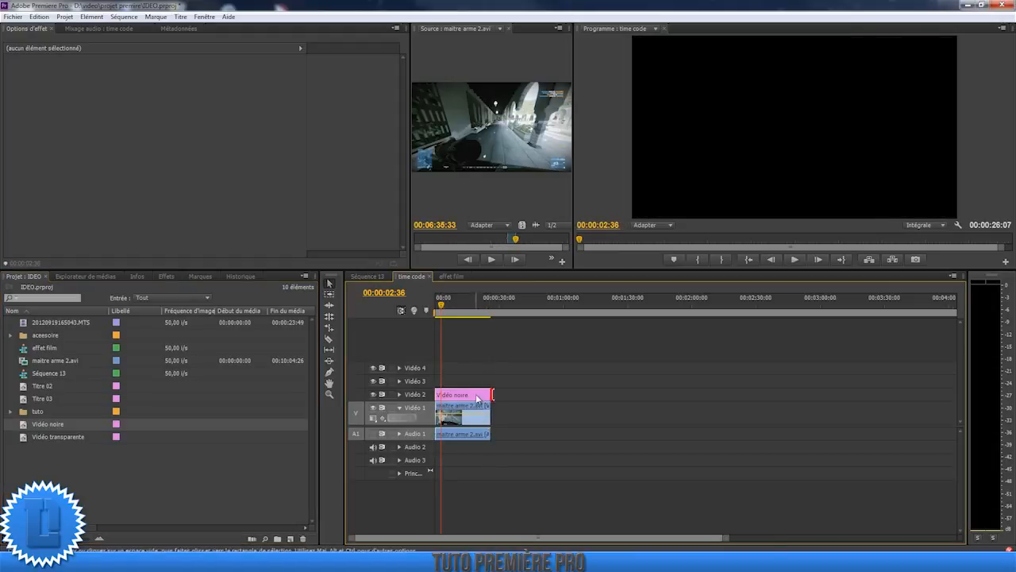
pyautogui.click(469, 397)
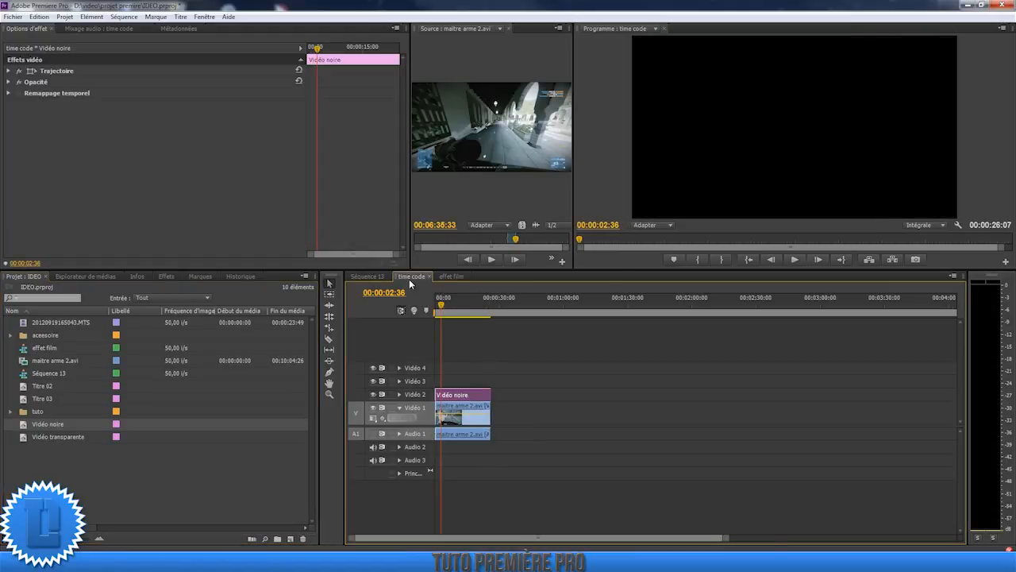
pyautogui.click(479, 421)
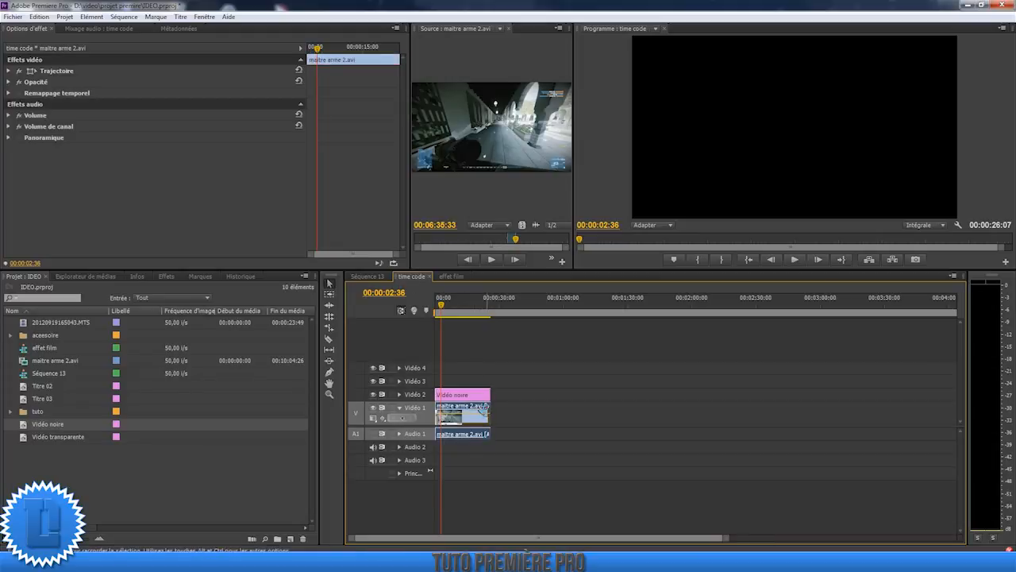
pyautogui.click(471, 394)
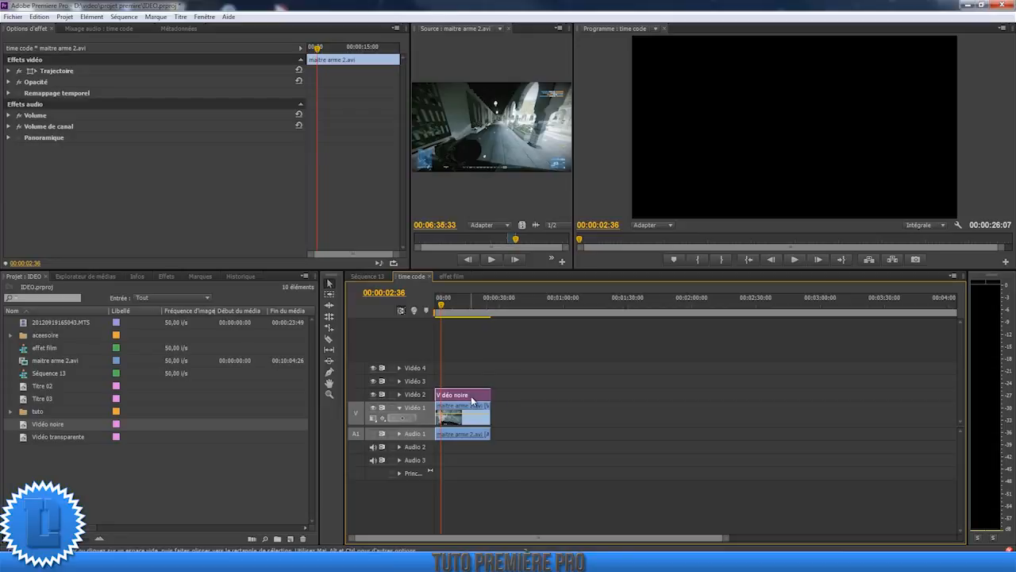
pyautogui.rightClick(123, 514)
pyautogui.moveTo(191, 467)
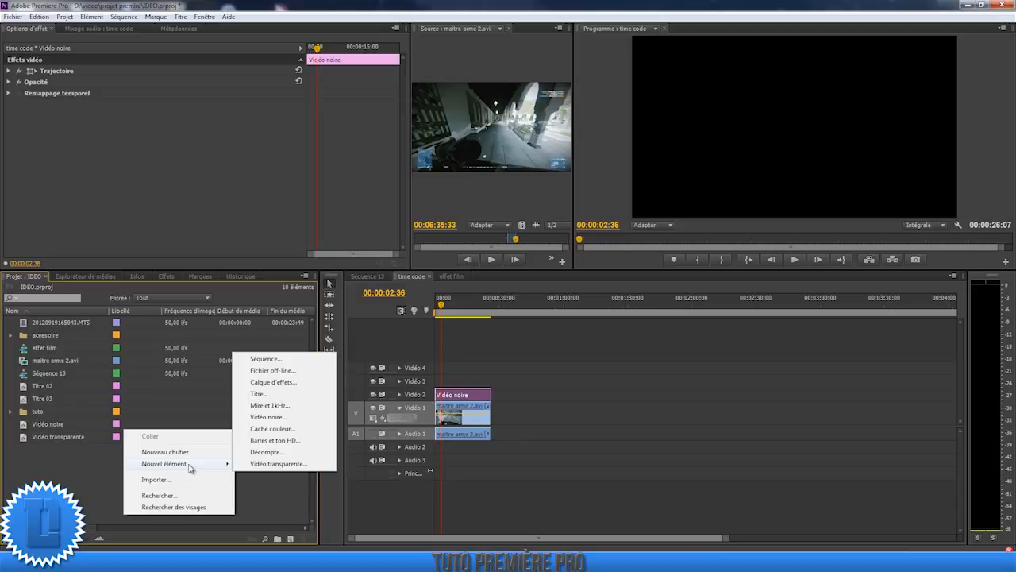
pyautogui.click(282, 418)
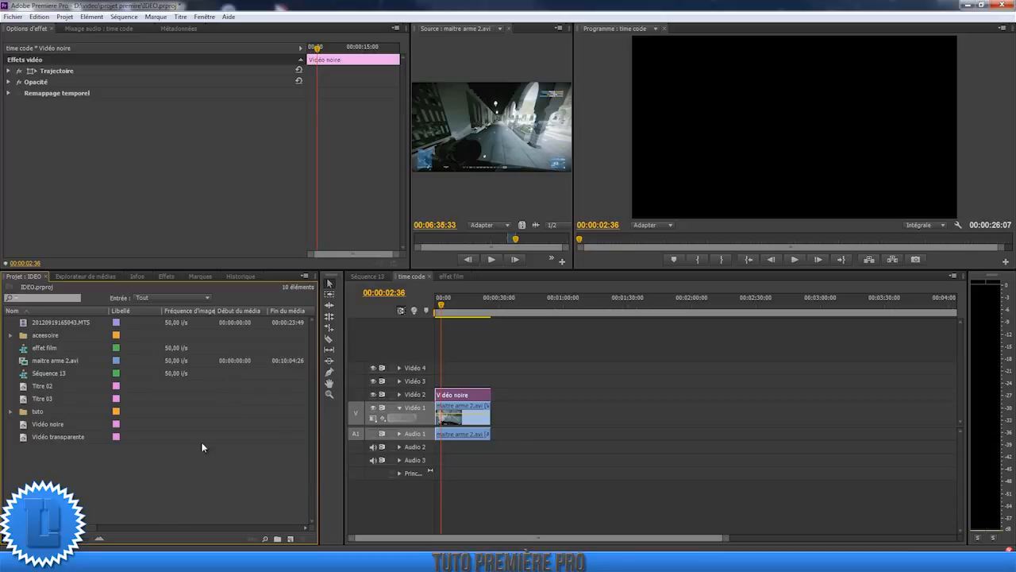
# Search the effects for "cod" and apply the Code temporel effect to the Vidéo noire clip.
pyautogui.click(166, 276)
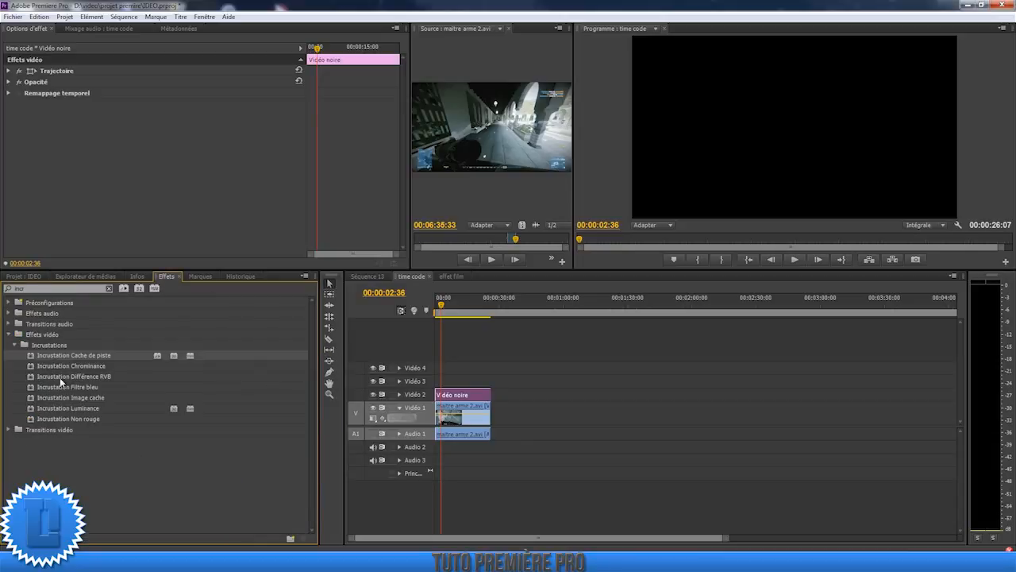
pyautogui.doubleClick(45, 289)
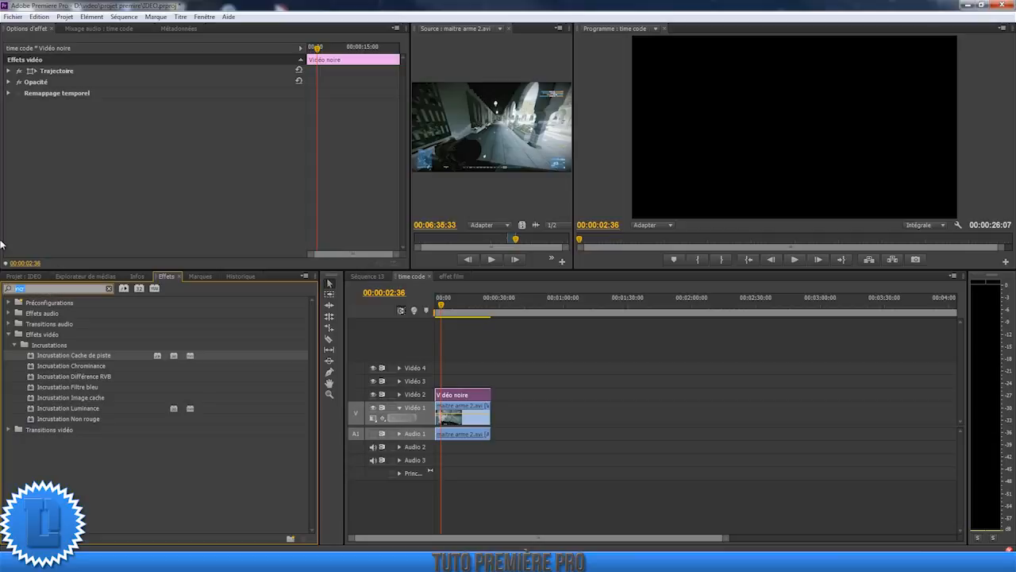
pyautogui.press('BackSpace')
pyautogui.write('cod')
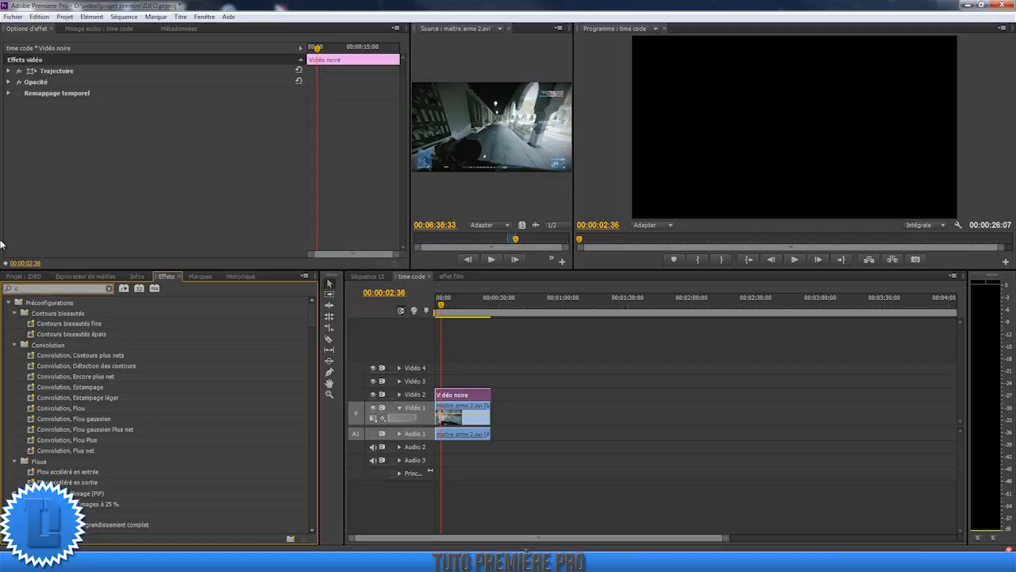
pyautogui.moveTo(56, 355); pyautogui.dragTo(455, 405)
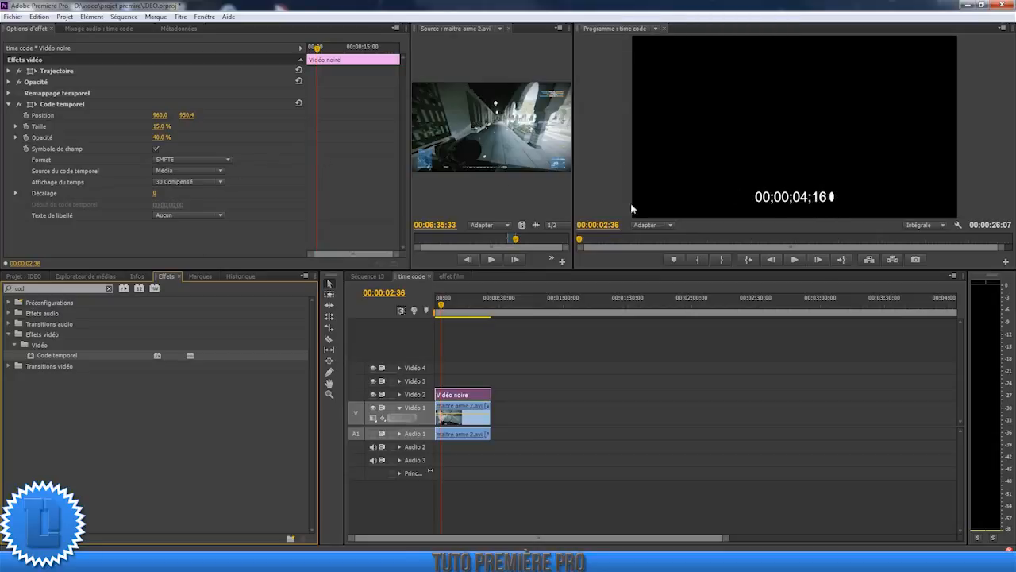
# Set the Vidéo noire clip's opacity blend mode to Ecran.
pyautogui.click(9, 83)
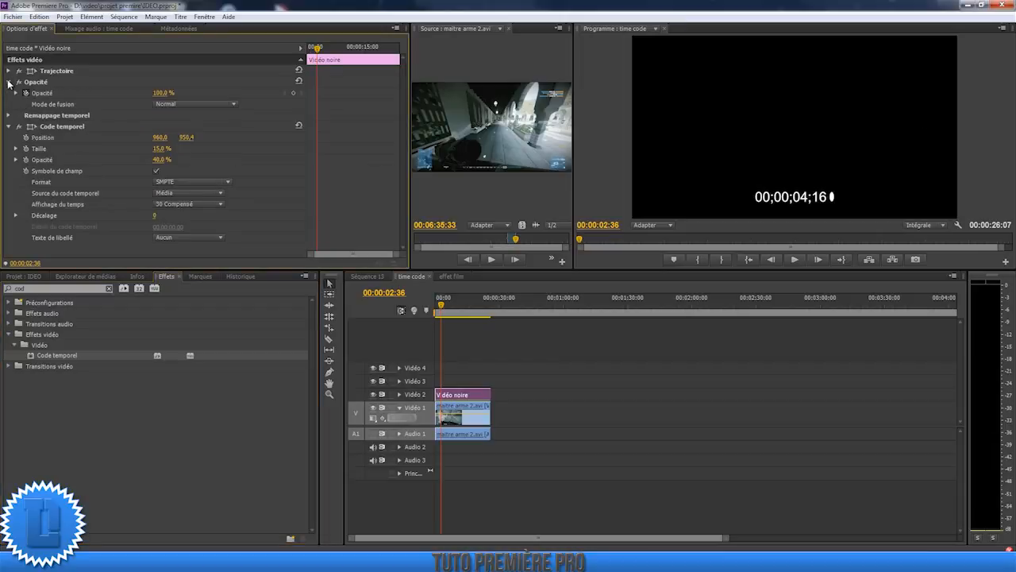
pyautogui.click(195, 104)
pyautogui.click(202, 214)
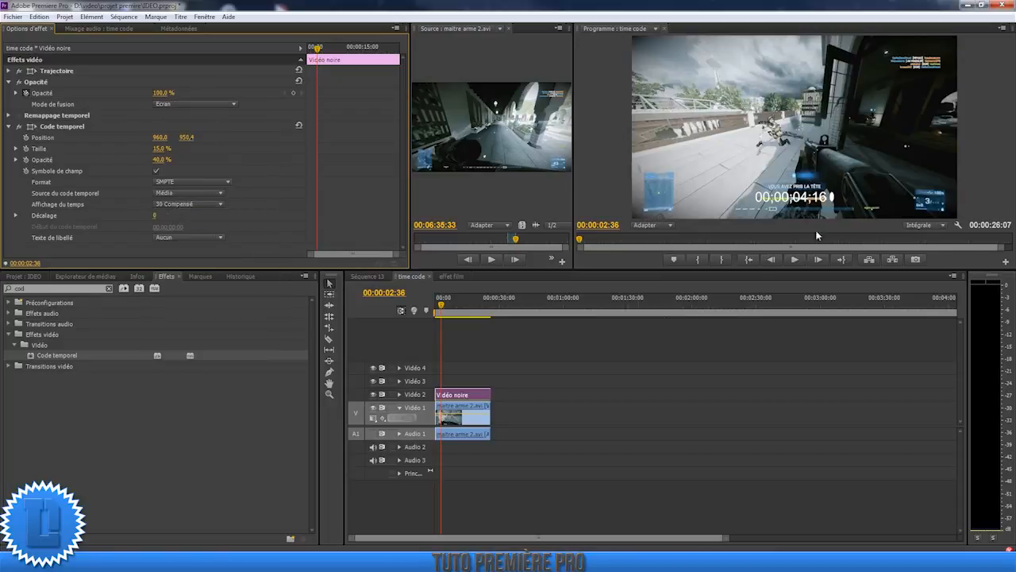
pyautogui.click(513, 344)
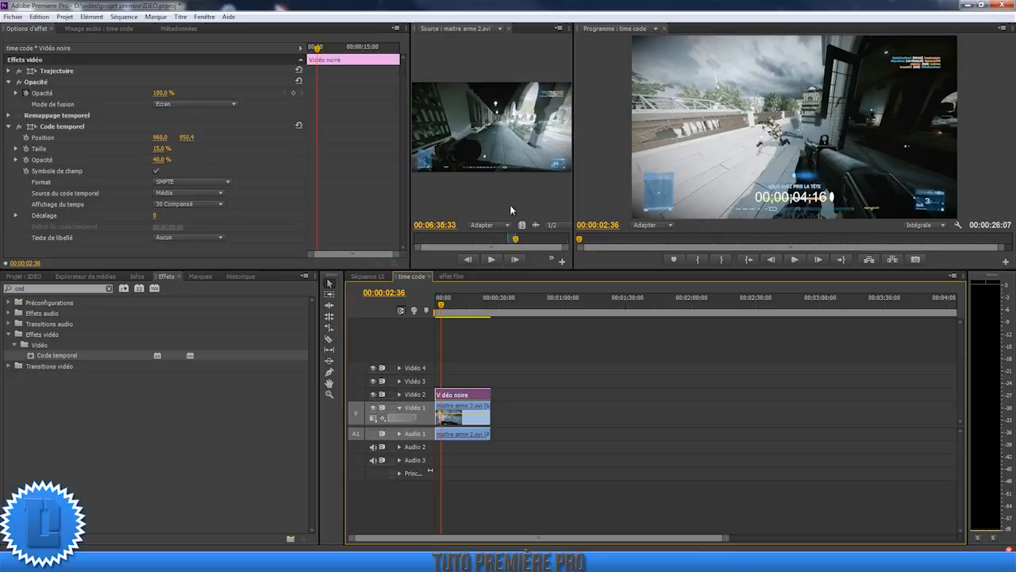
# Try out a camera label as the timecode's label text, and return the setting to Aucun.
pyautogui.click(180, 239)
pyautogui.click(180, 239)
pyautogui.click(181, 238)
pyautogui.click(180, 238)
pyautogui.scroll(-3, 181, 239)
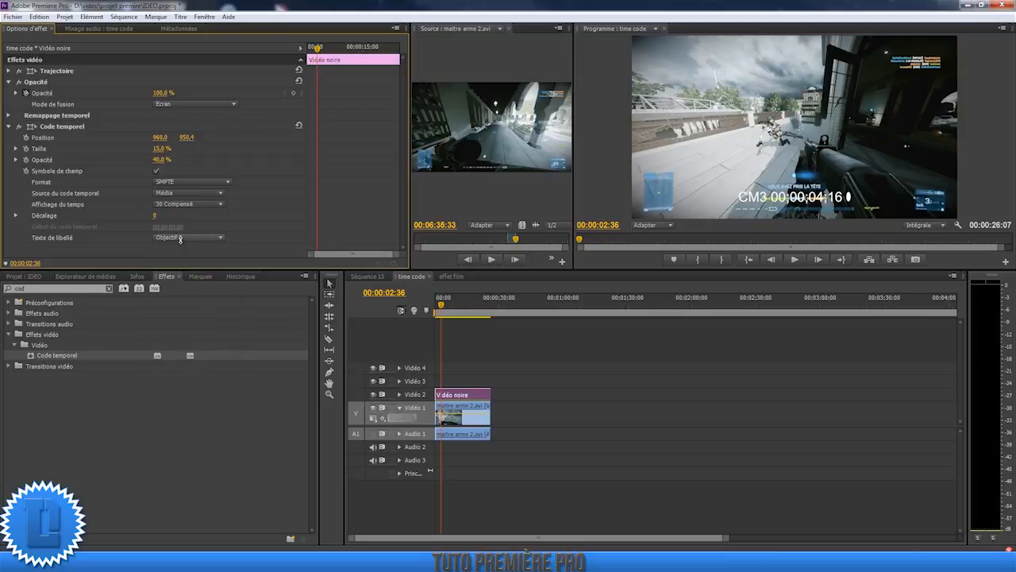
pyautogui.click(181, 239)
pyautogui.click(171, 246)
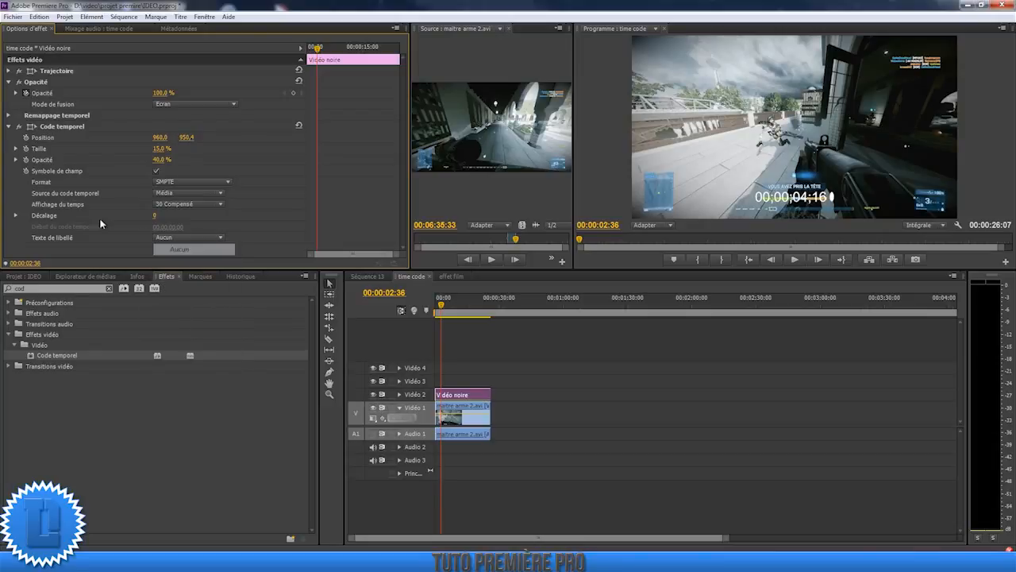
# Turn off the timecode's field symbol and set its time display to 50.
pyautogui.click(156, 173)
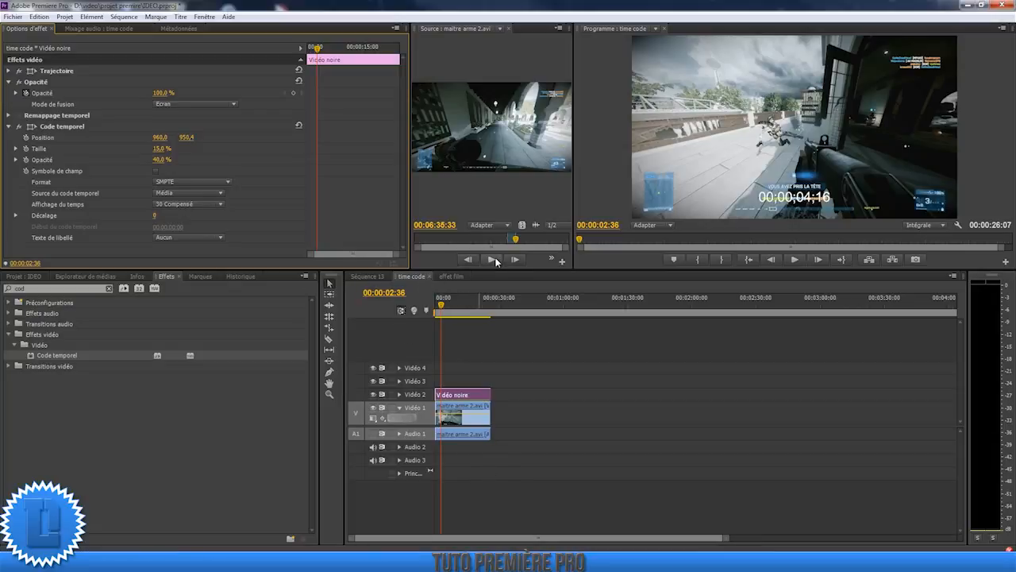
pyautogui.click(472, 420)
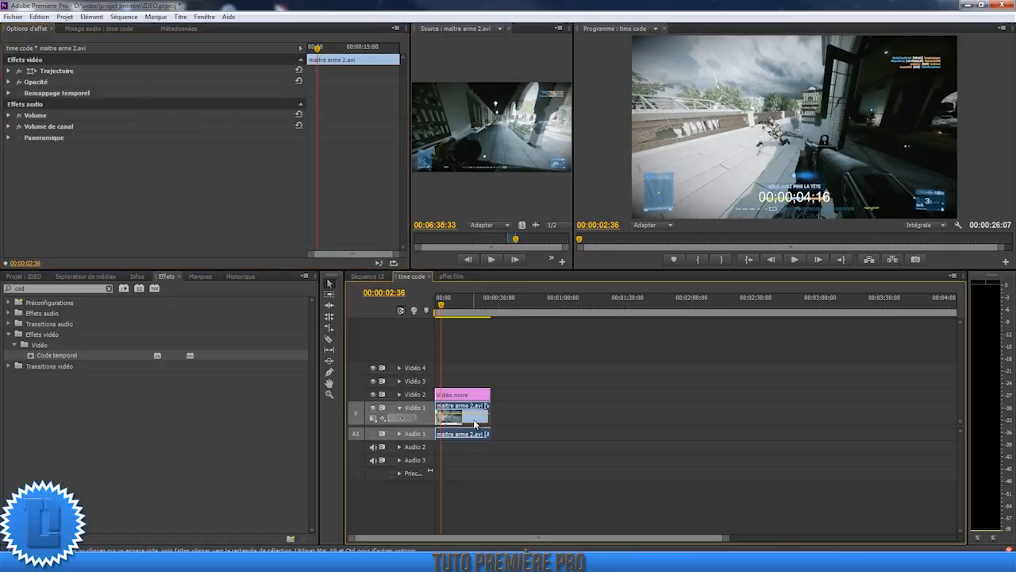
pyautogui.click(17, 276)
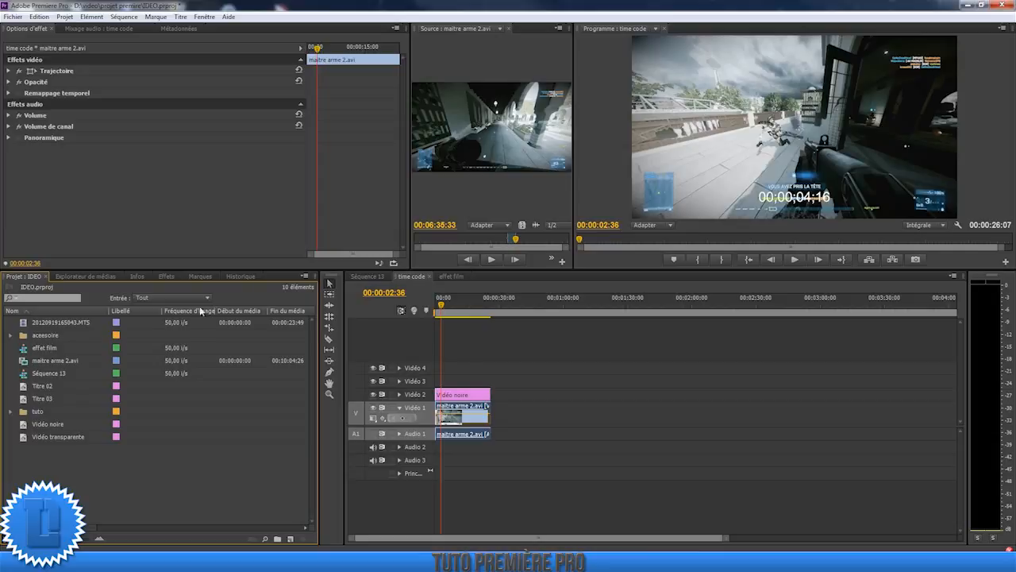
pyautogui.click(161, 276)
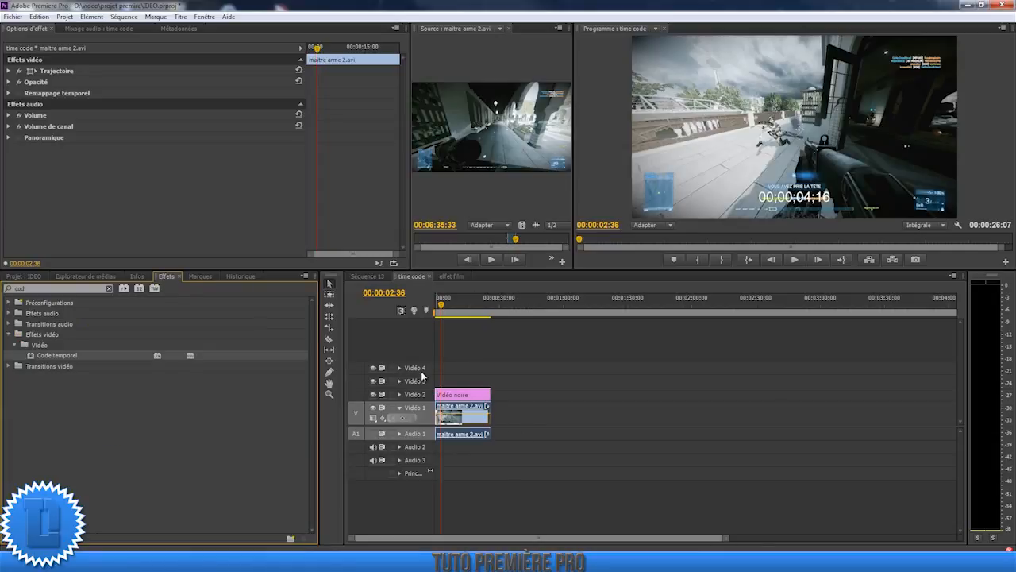
pyautogui.click(464, 395)
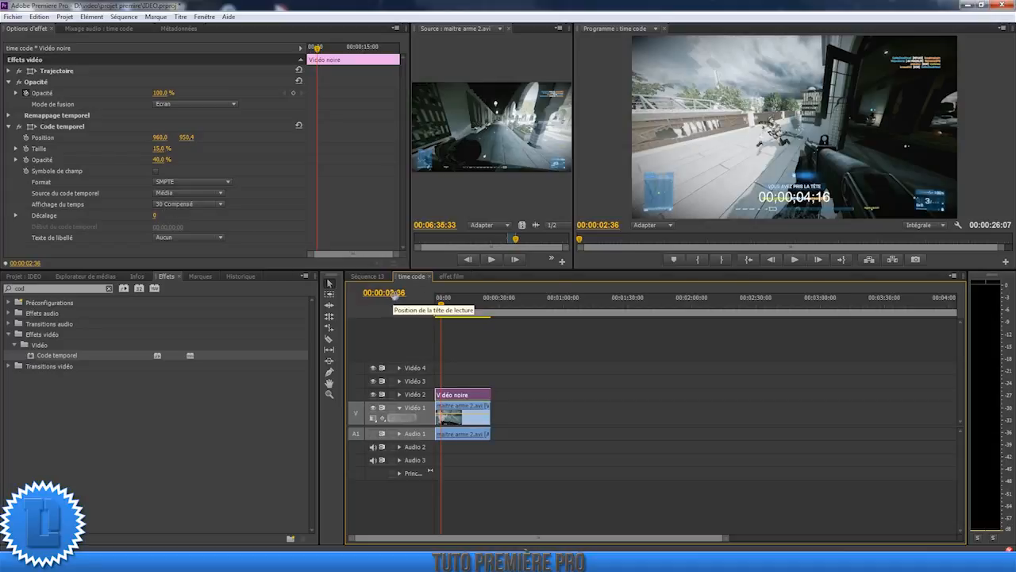
pyautogui.click(178, 204)
pyautogui.click(182, 262)
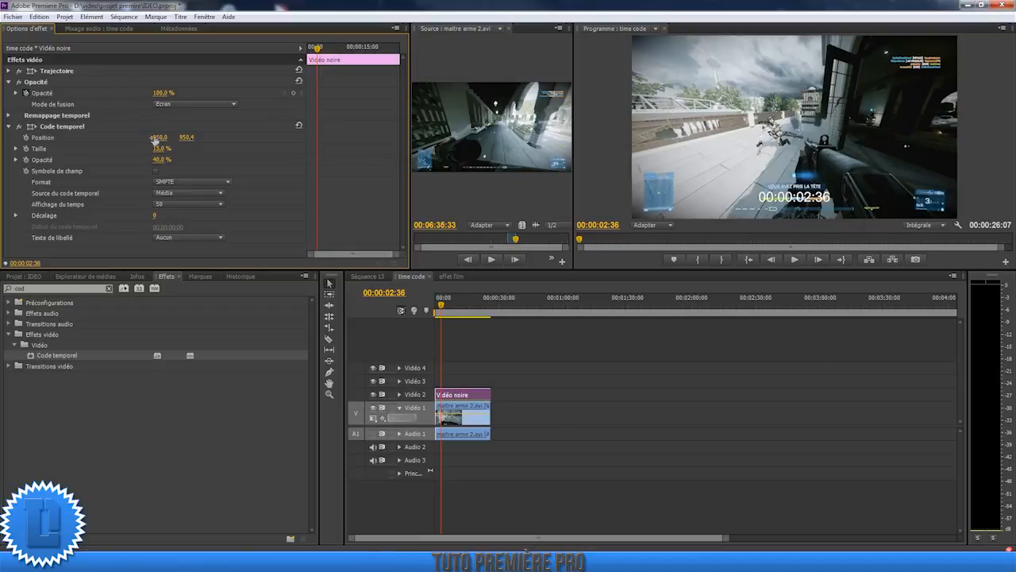
# Move the timecode to the lower right of the picture, at about position 1681, 861.4.
pyautogui.moveTo(170, 138); pyautogui.dragTo(562, 160)
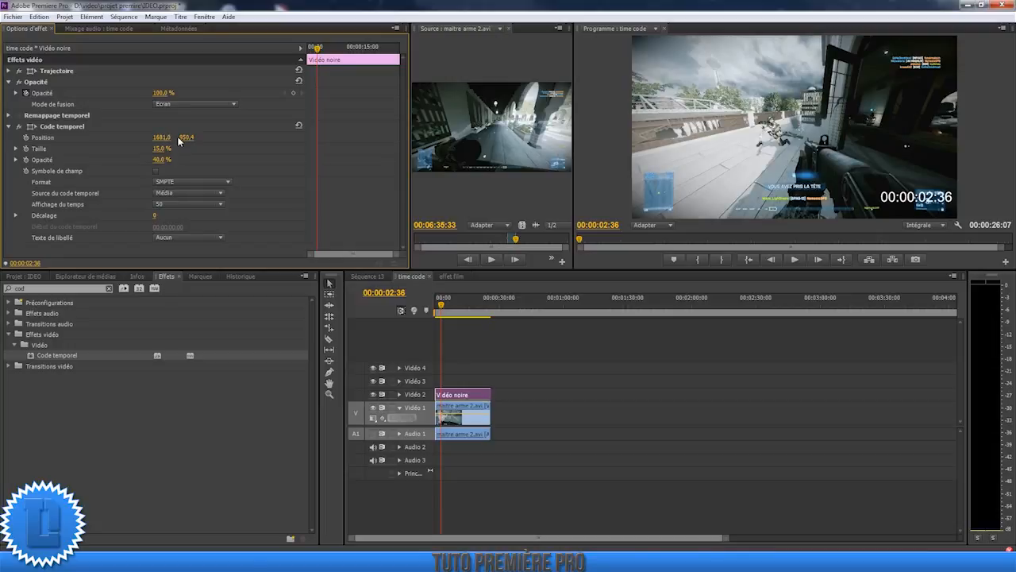
pyautogui.moveTo(186, 138); pyautogui.dragTo(139, 130)
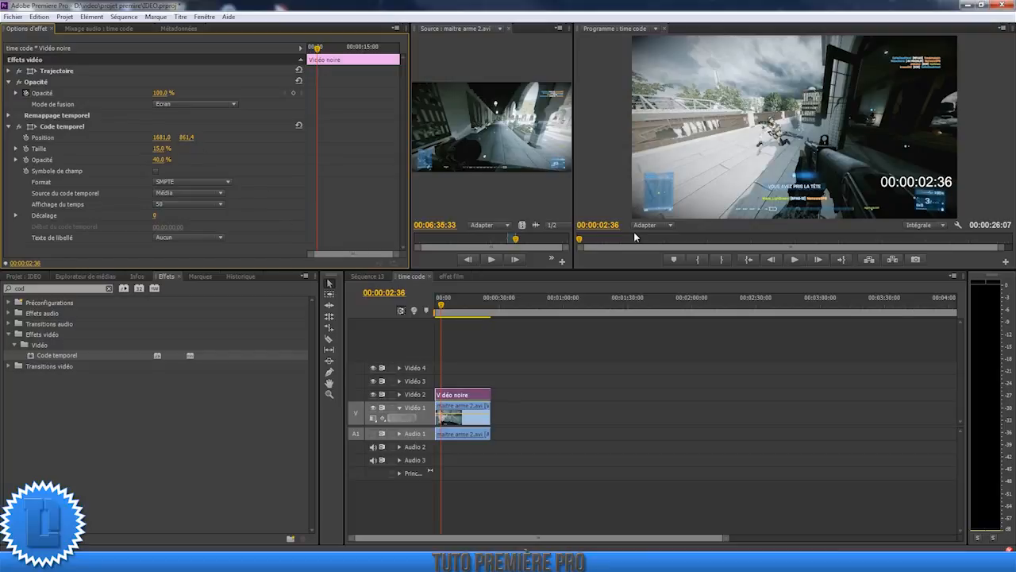
# Create a new 1920 × 1080 title named Titre 04 and move the titler window up so it is fully usable.
pyautogui.click(29, 277)
pyautogui.rightClick(46, 470)
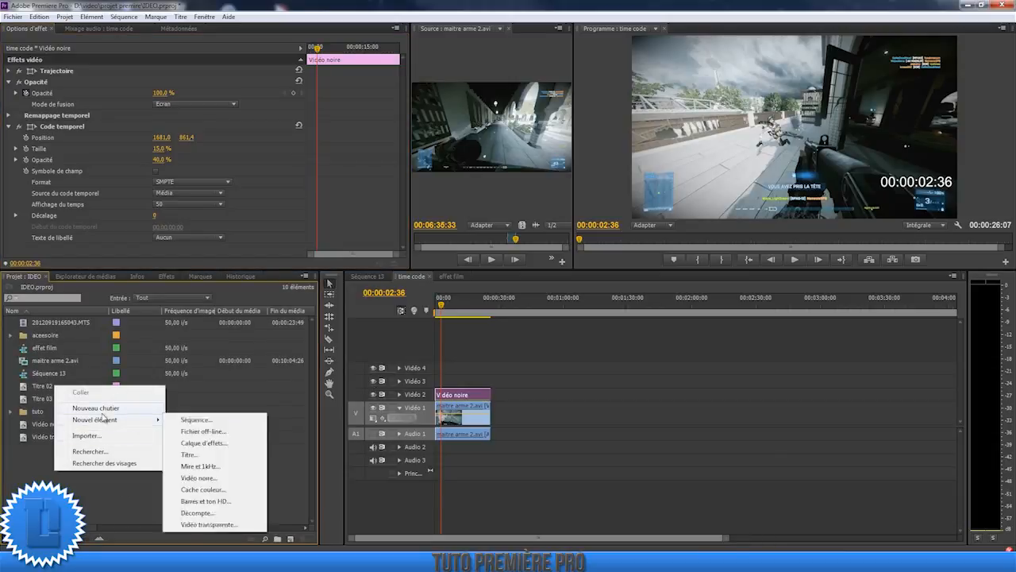
pyautogui.moveTo(136, 426)
pyautogui.click(191, 454)
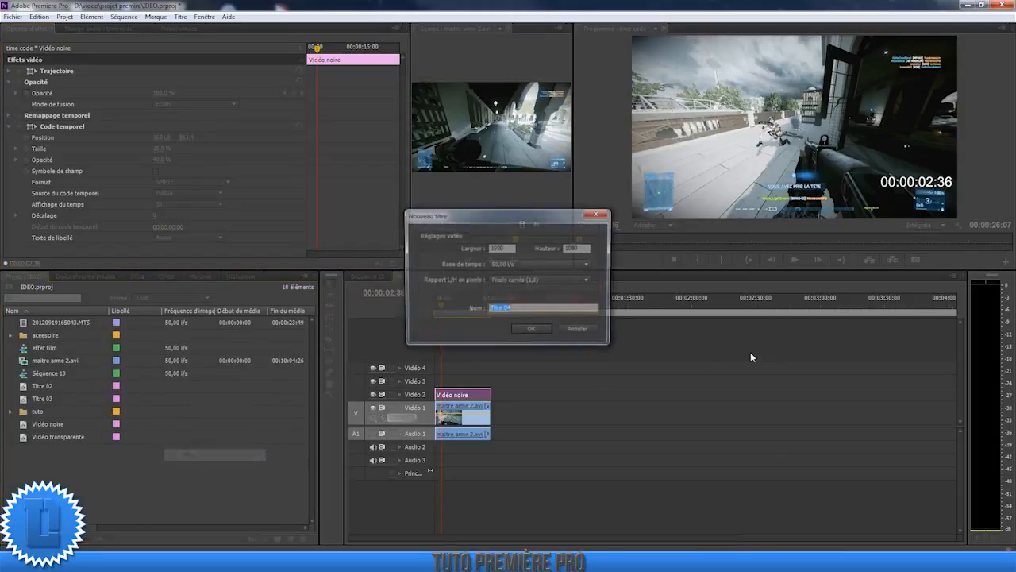
pyautogui.click(534, 331)
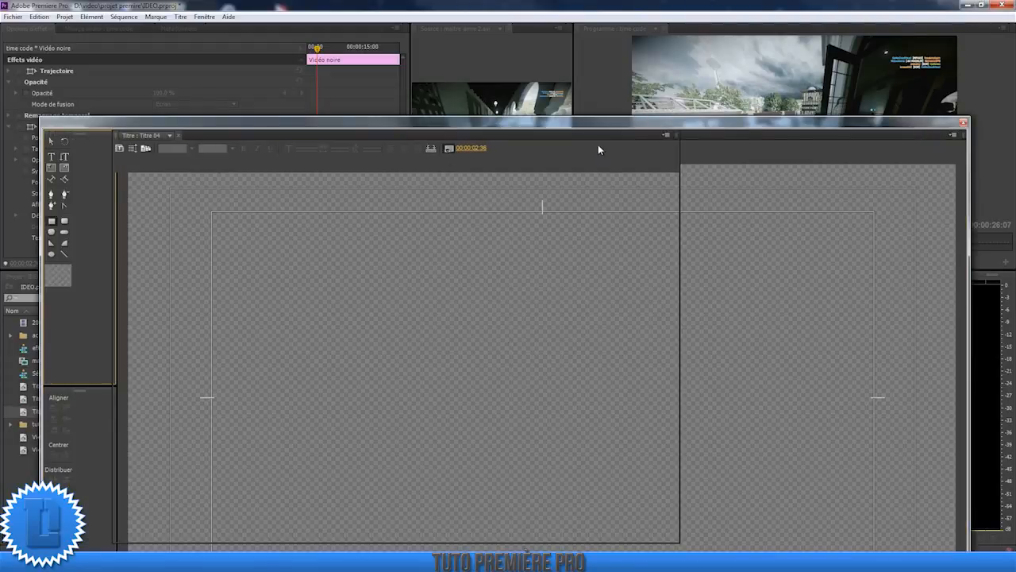
pyautogui.moveTo(601, 120); pyautogui.dragTo(610, 31)
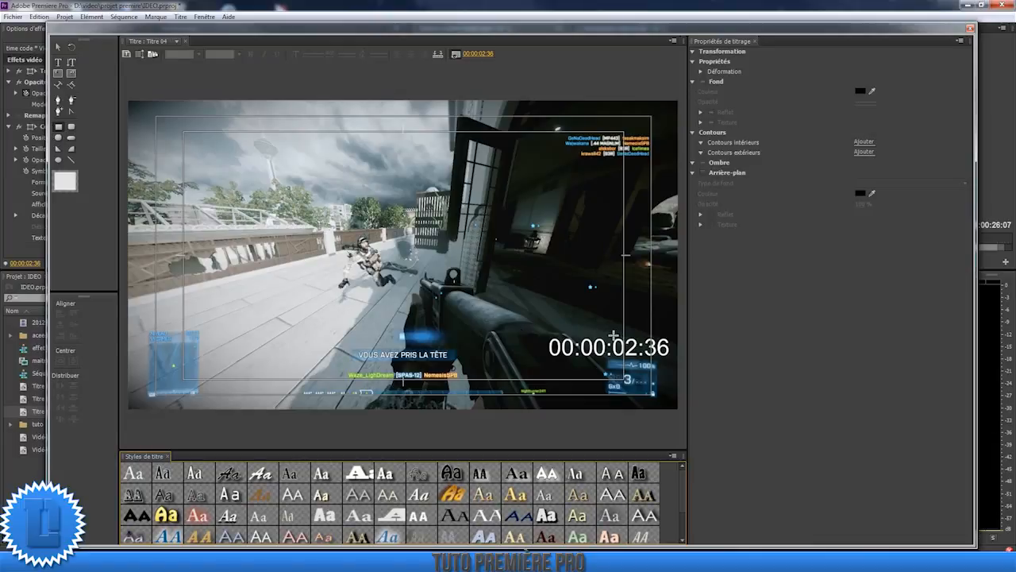
# Draw a plain white rectangle about 208 wide and 86 high over the seconds and frames of the timecode.
pyautogui.moveTo(612, 335); pyautogui.dragTo(675, 362)
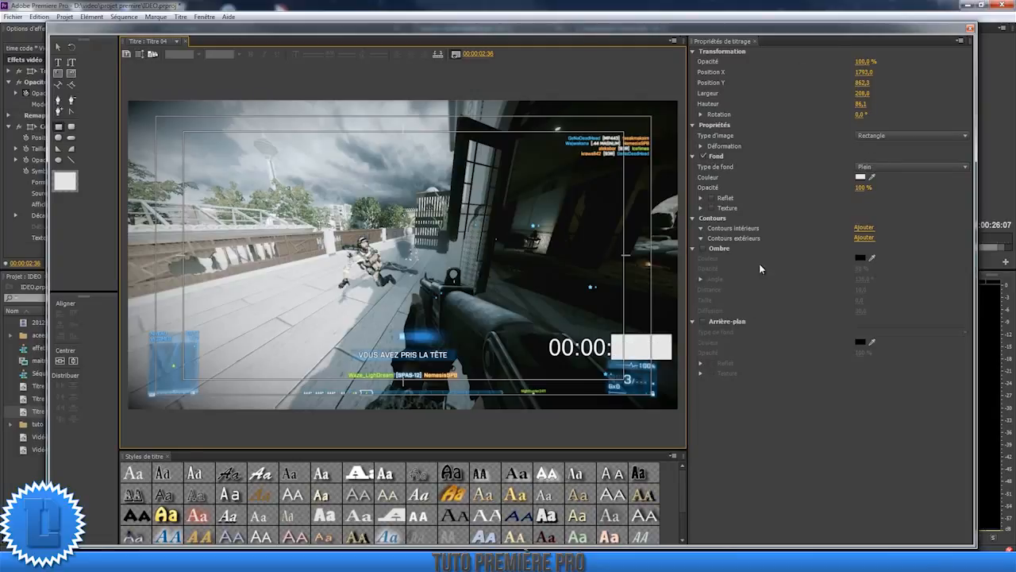
pyautogui.click(880, 168)
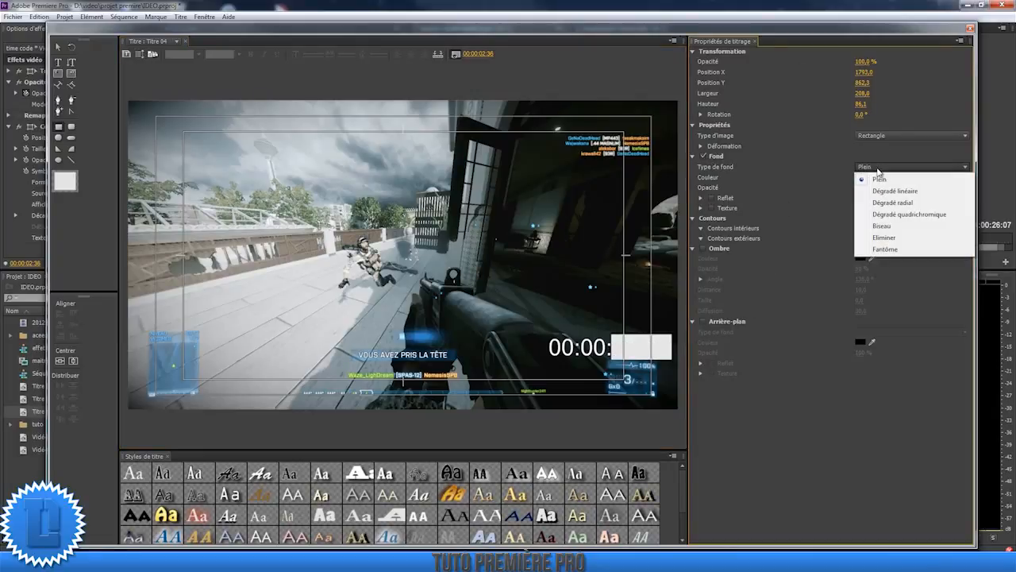
pyautogui.click(879, 170)
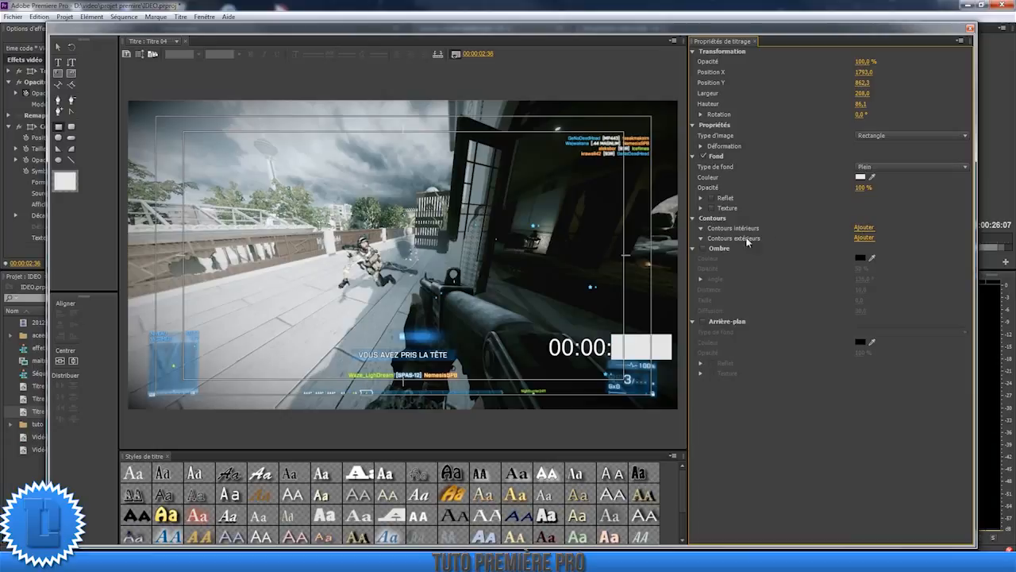
# Add an outer stroke of type Bord, size 10, to the rectangle and colour it bright blue.
pyautogui.click(861, 238)
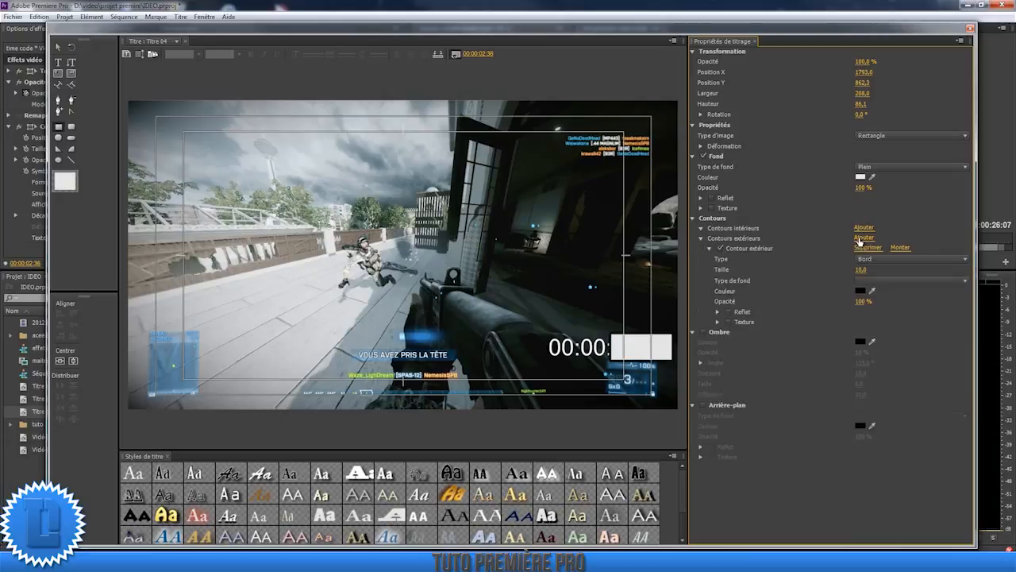
pyautogui.click(860, 290)
pyautogui.click(548, 320)
pyautogui.click(526, 332)
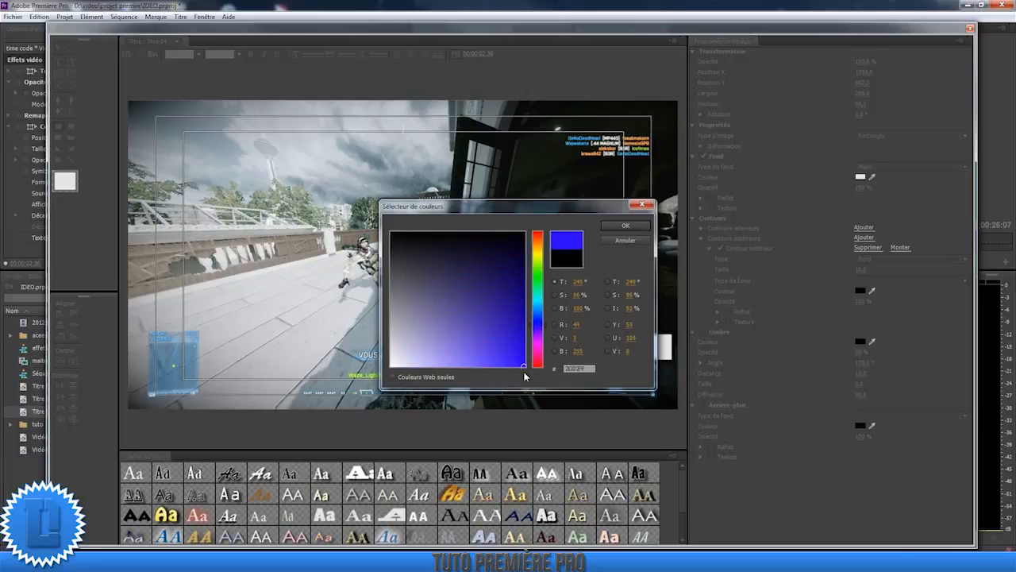
pyautogui.click(626, 225)
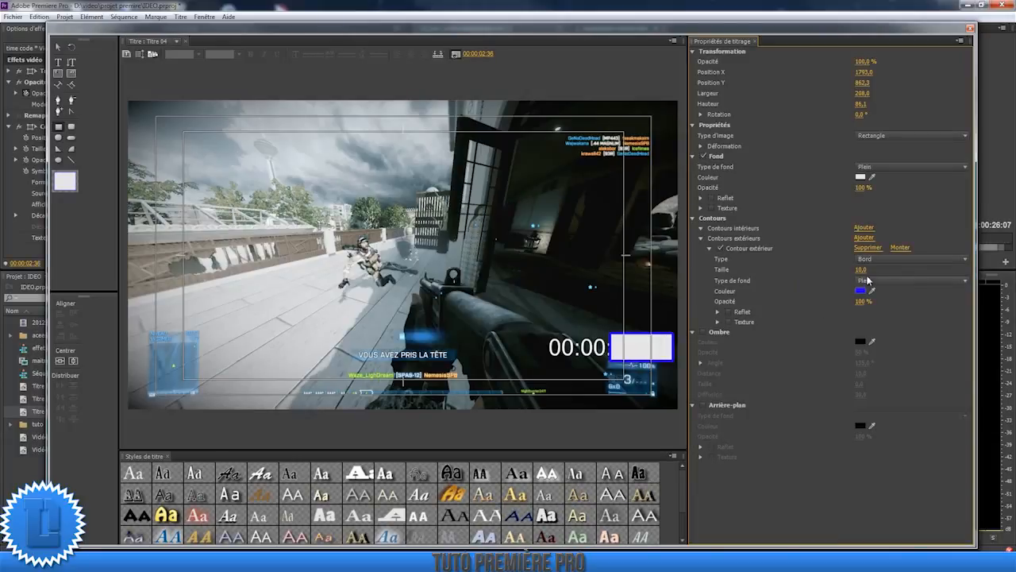
# Change the rectangle's plain fill colour to black, deselect it and close the titler.
pyautogui.click(874, 167)
pyautogui.click(873, 166)
pyautogui.click(861, 177)
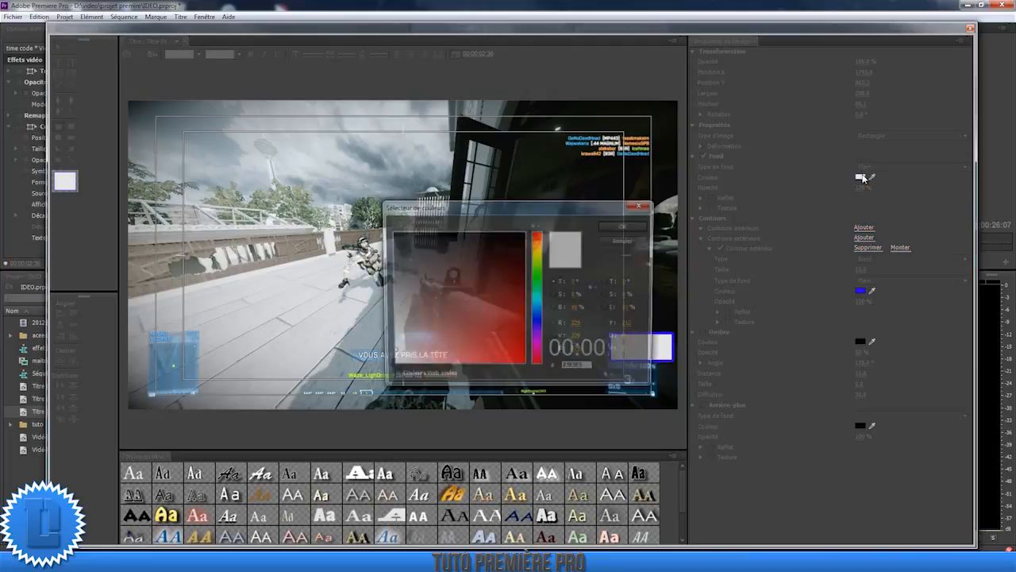
pyautogui.click(625, 226)
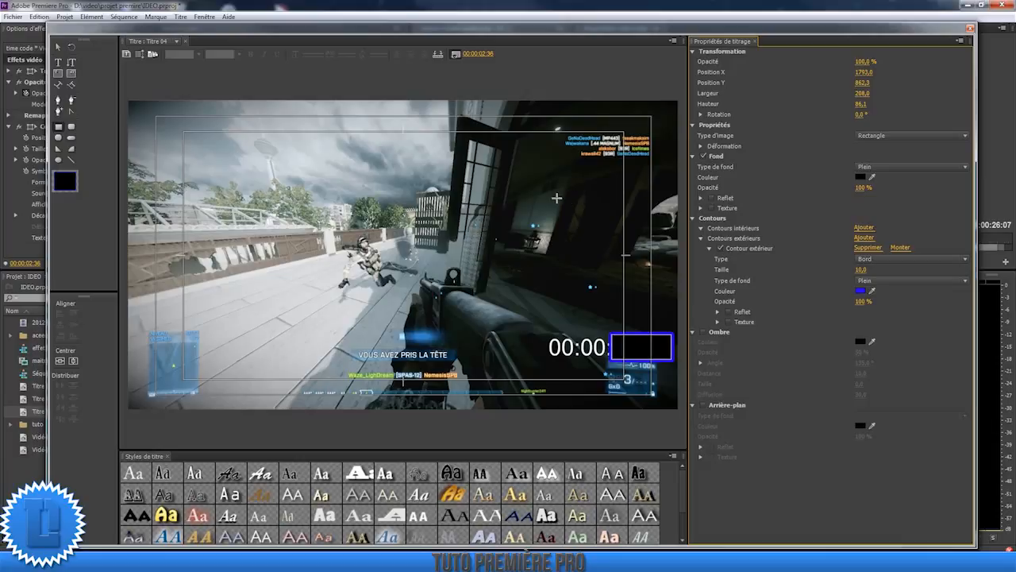
pyautogui.click(56, 47)
pyautogui.click(606, 327)
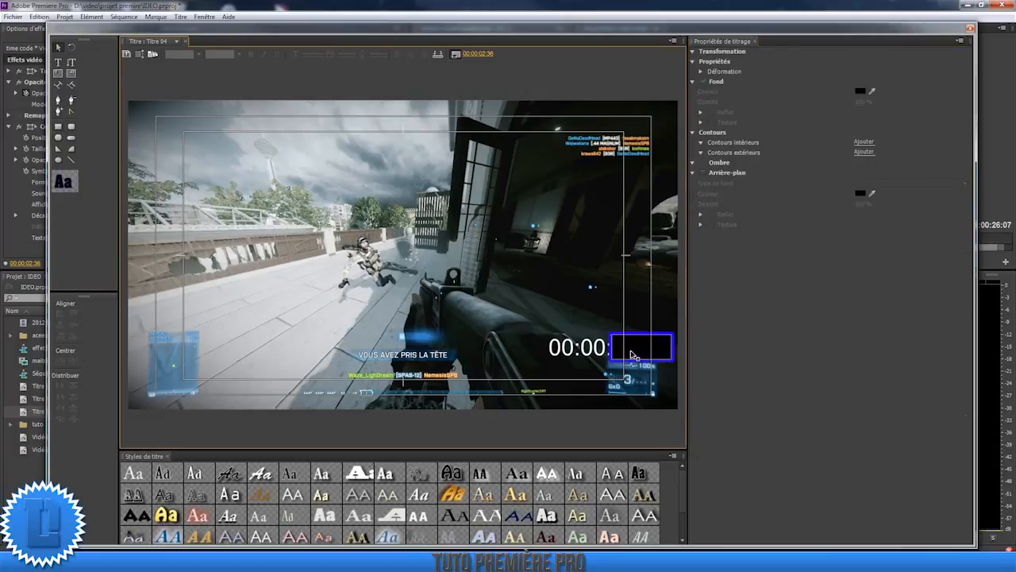
pyautogui.click(970, 28)
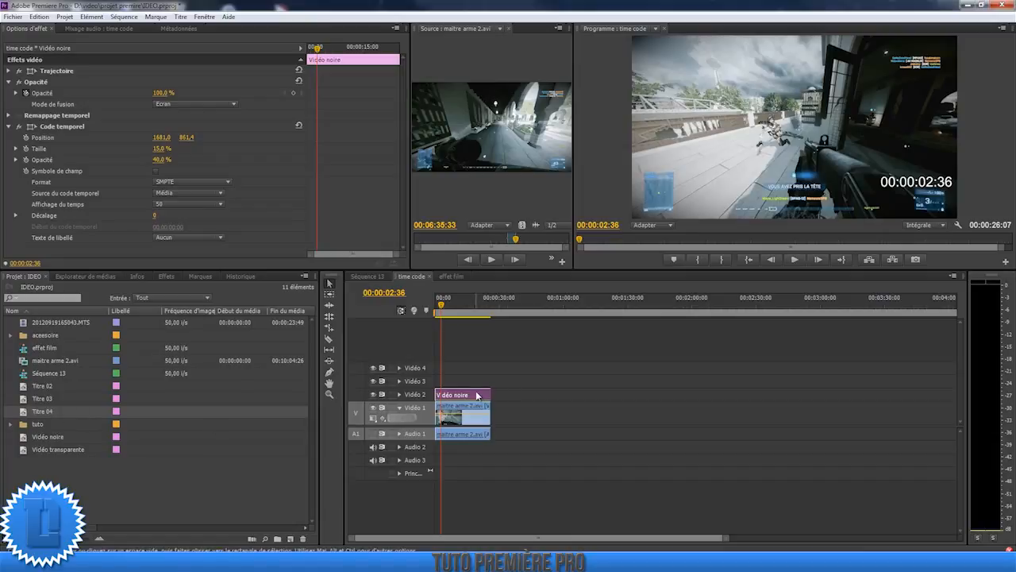
# Move the Vidéo noire clip up to track Vidéo 3 and place Titre 04 on Vidéo 2, extended to the gameplay clip's end.
pyautogui.moveTo(462, 395); pyautogui.dragTo(467, 383)
pyautogui.moveTo(31, 412); pyautogui.dragTo(440, 396)
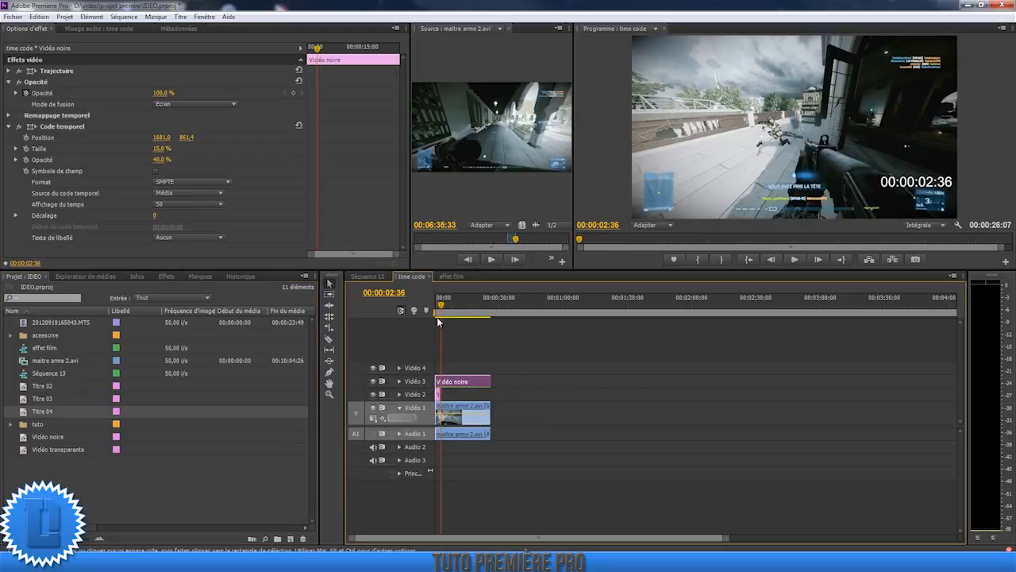
pyautogui.moveTo(445, 393); pyautogui.dragTo(492, 394)
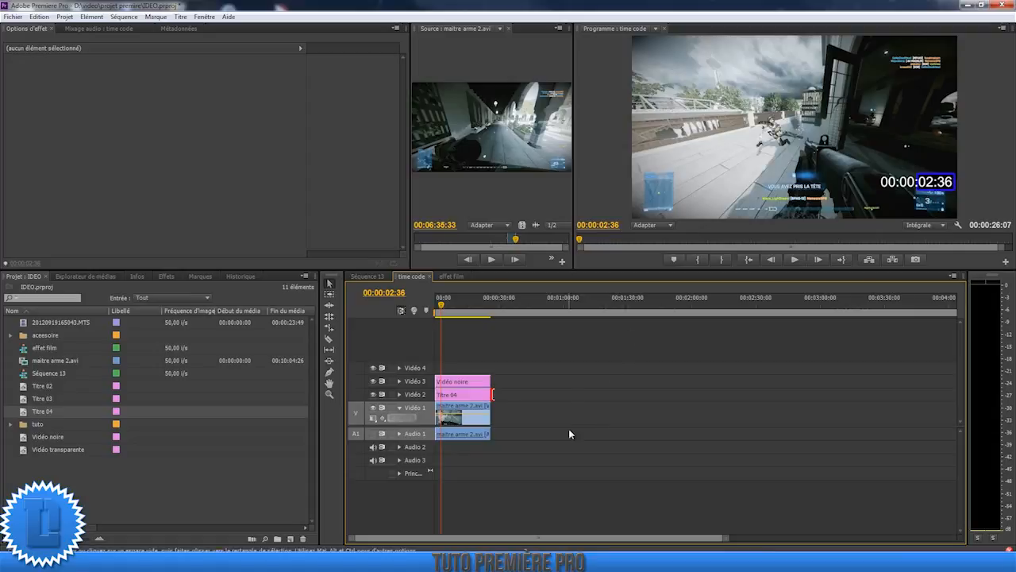
# Create a new title named Titre 05 in the project.
pyautogui.click(209, 502)
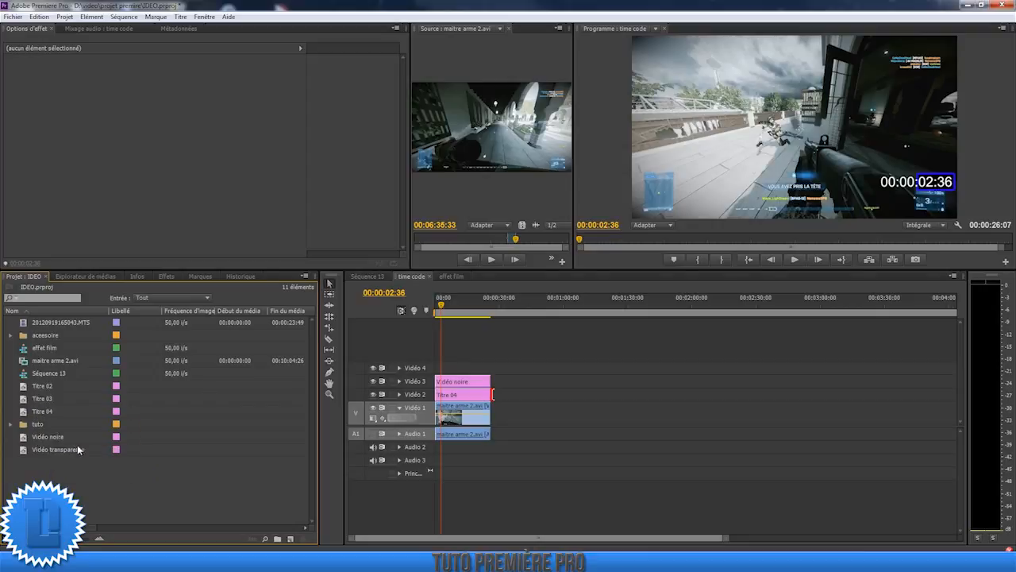
pyautogui.rightClick(66, 485)
pyautogui.moveTo(138, 438)
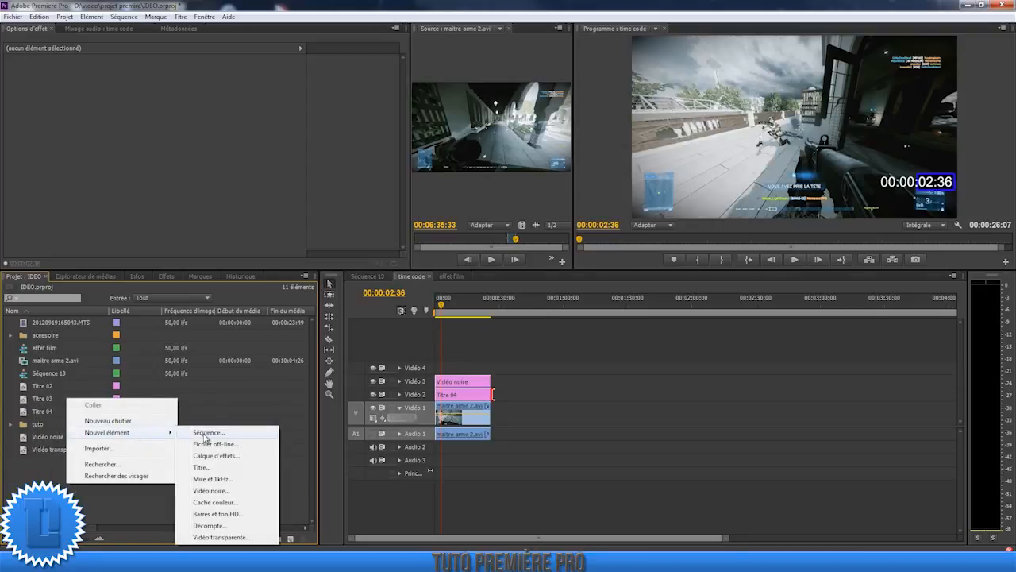
pyautogui.click(207, 468)
pyautogui.click(532, 329)
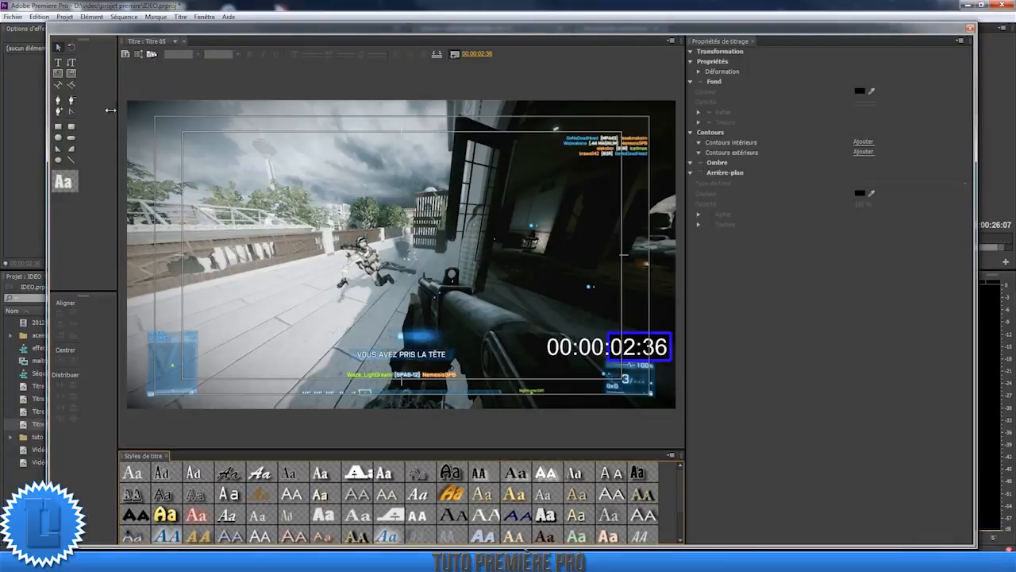
# Draw a plain white rectangle about 318 wide and 146 high over the timecode's hours and minutes, up to the blue frame.
pyautogui.click(59, 127)
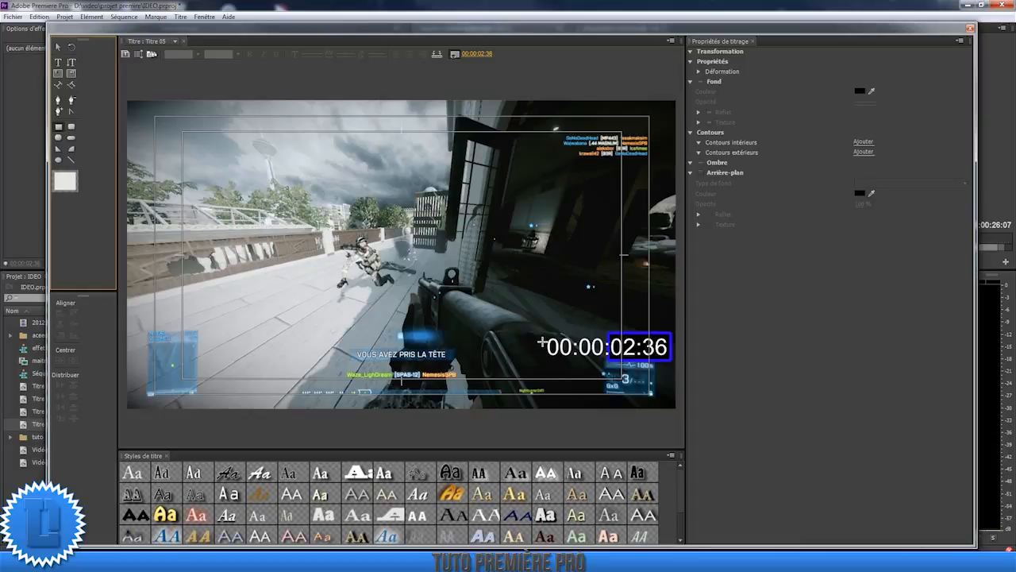
pyautogui.moveTo(520, 323); pyautogui.dragTo(585, 378)
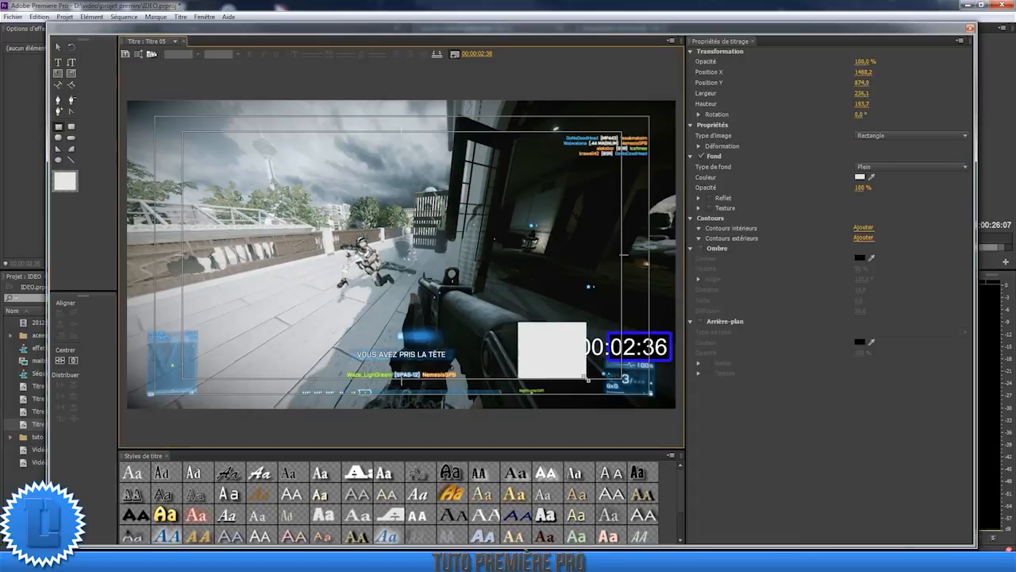
pyautogui.moveTo(560, 330); pyautogui.dragTo(609, 365)
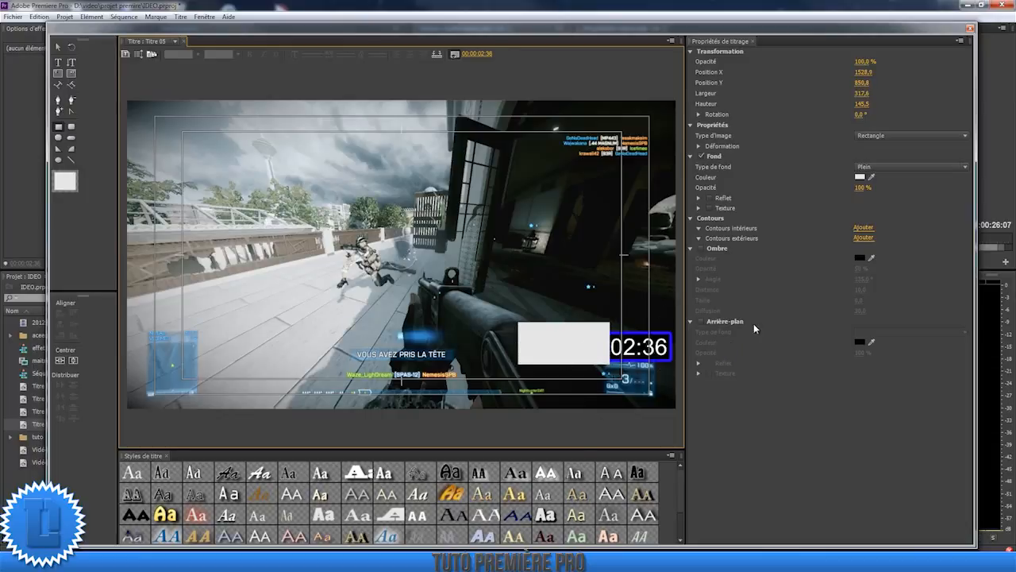
# Close the titler, place Titre 05 at the start of track Vidéo 4 and move the playhead to 00:00:00:49.
pyautogui.click(971, 30)
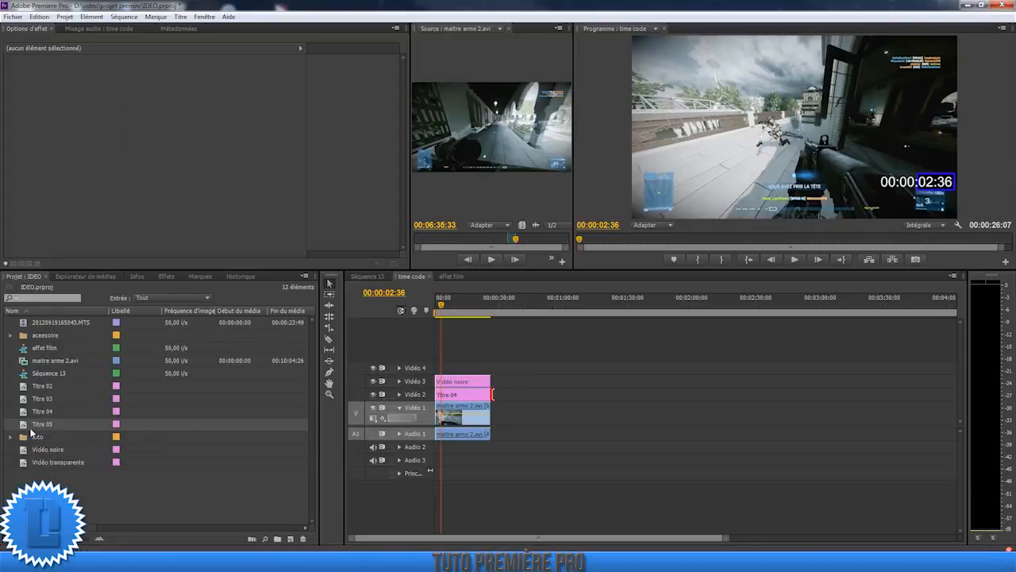
pyautogui.moveTo(39, 424); pyautogui.dragTo(438, 369)
pyautogui.moveTo(441, 307); pyautogui.dragTo(438, 306)
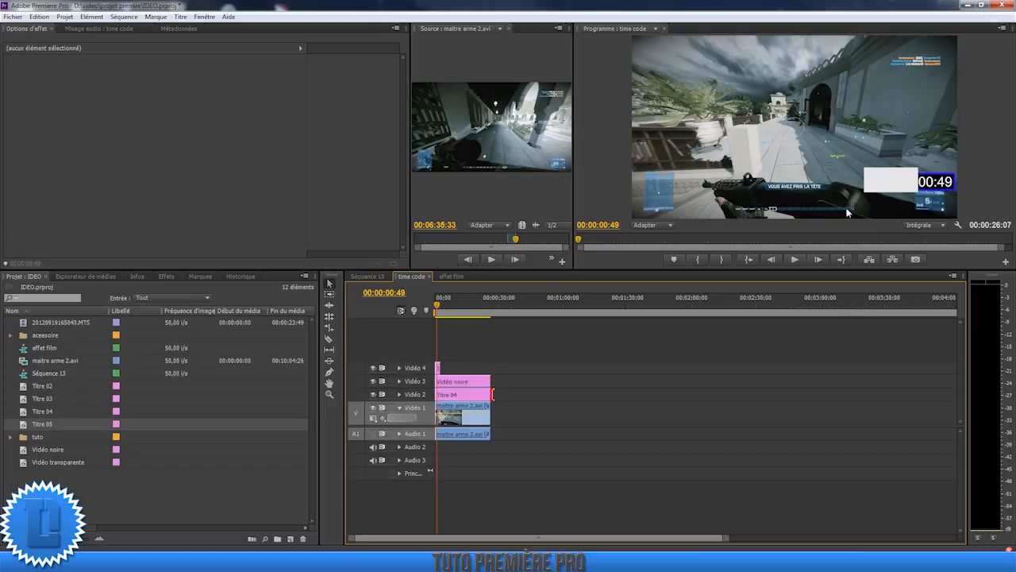
# Search the effects for "inc" and apply Incrustation Cache de piste to the Vidéo noire clip on Vidéo 3.
pyautogui.click(473, 385)
pyautogui.click(165, 276)
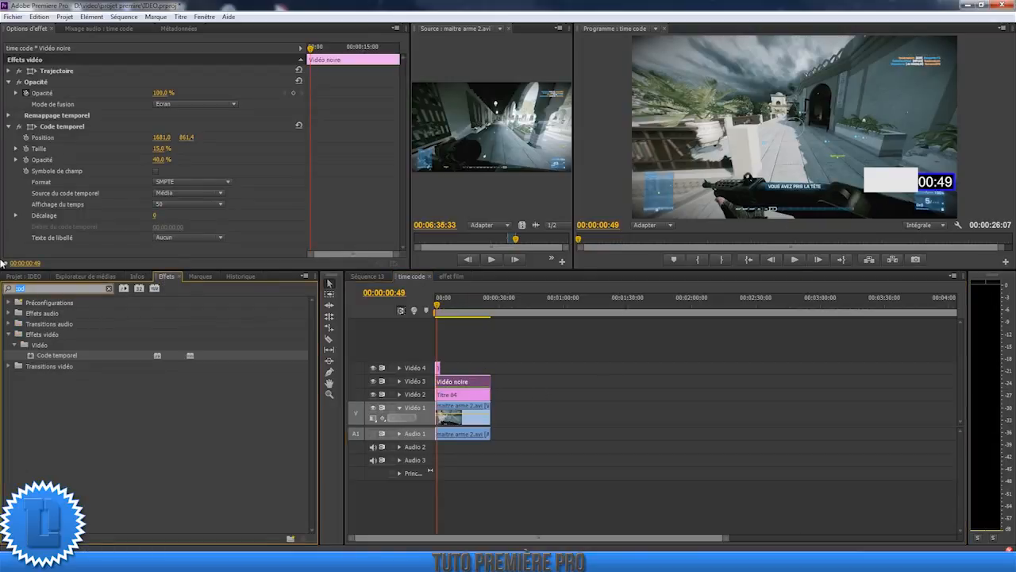
pyautogui.write('inc')
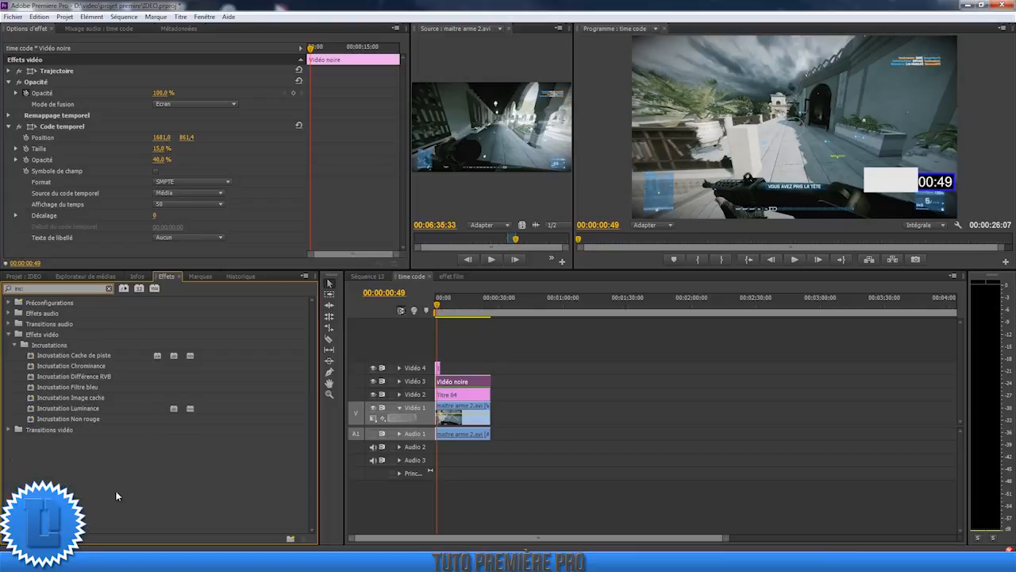
pyautogui.moveTo(88, 354); pyautogui.dragTo(459, 383)
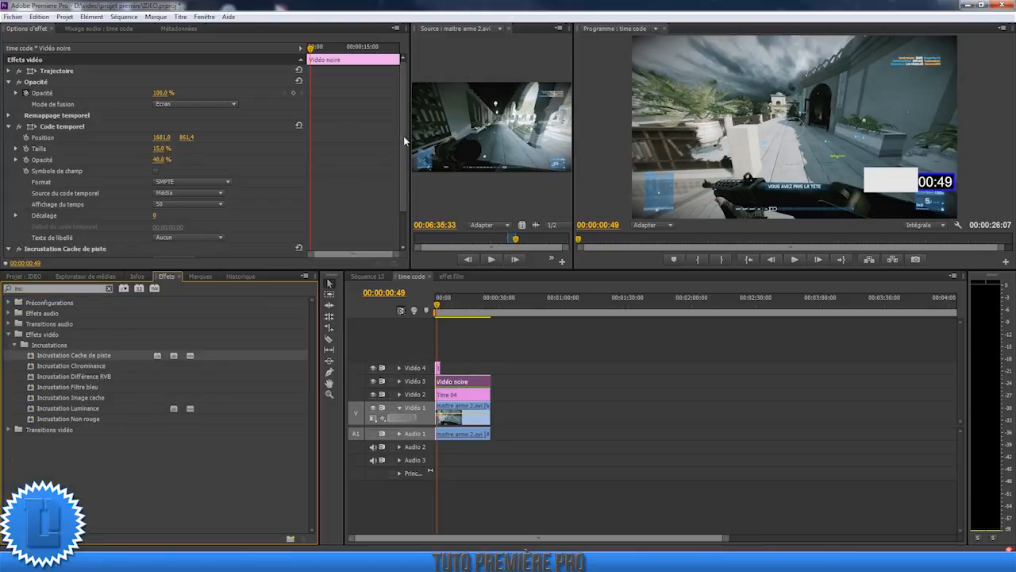
# Set the track matte effect's Cache to Vidéo 4, enable Inverser and return to the project items.
pyautogui.scroll(-2, 403, 136)
pyautogui.click(164, 219)
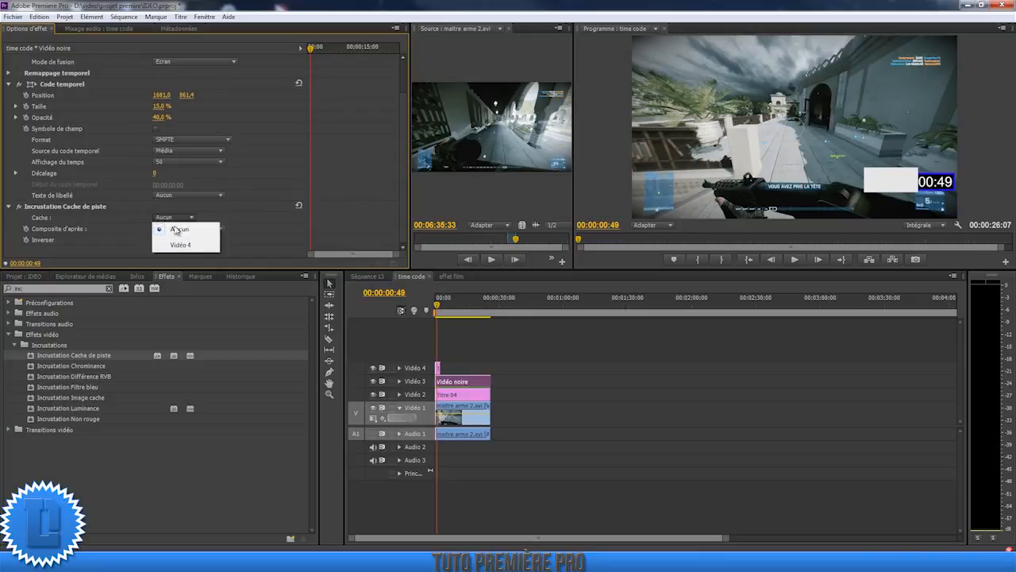
pyautogui.click(186, 247)
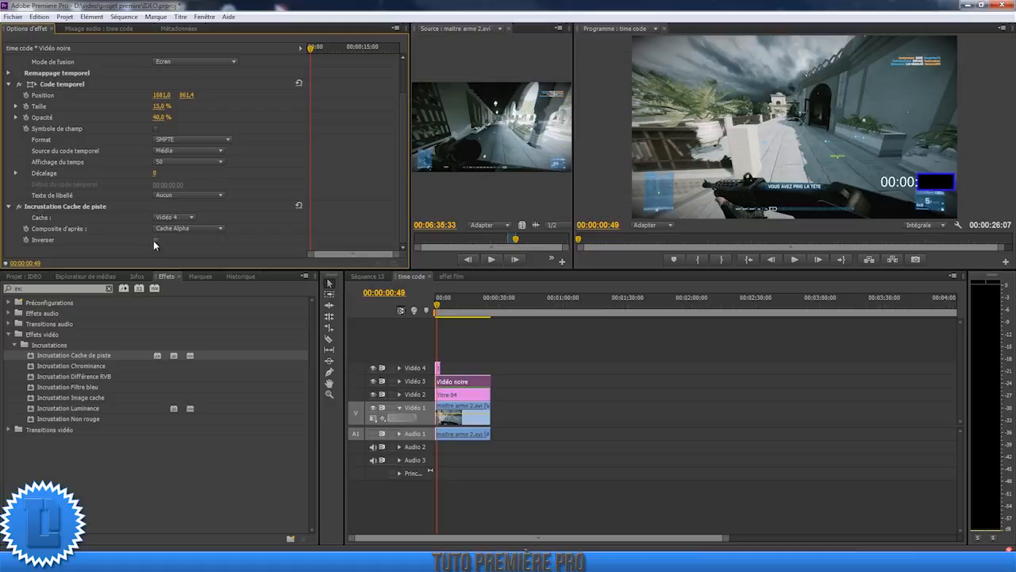
pyautogui.click(155, 240)
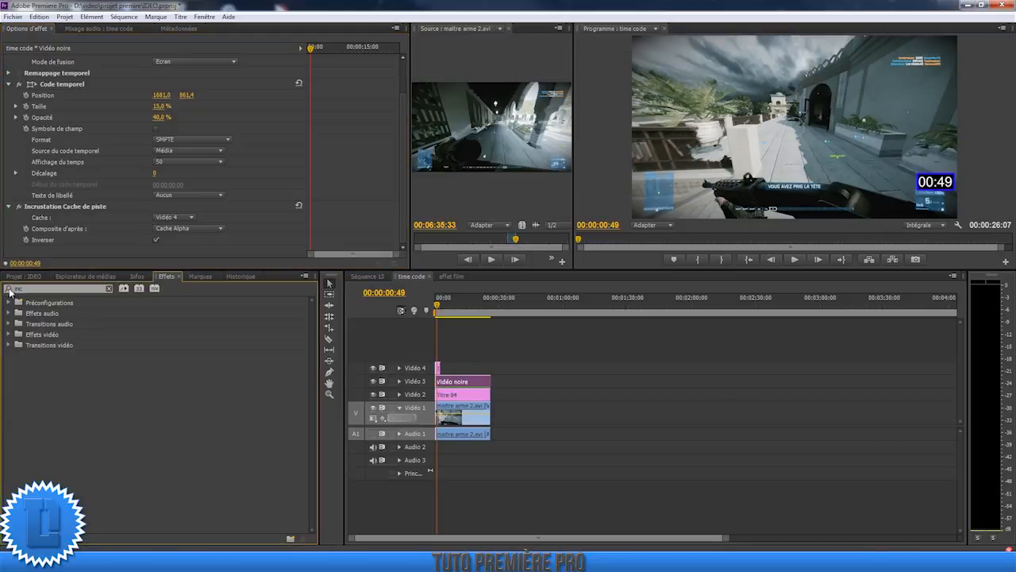
pyautogui.click(19, 276)
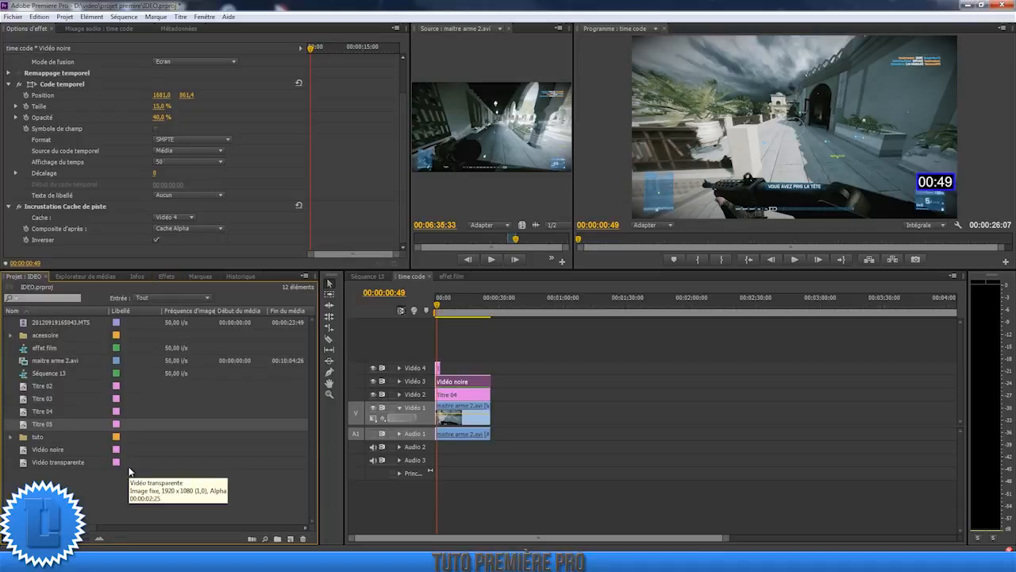